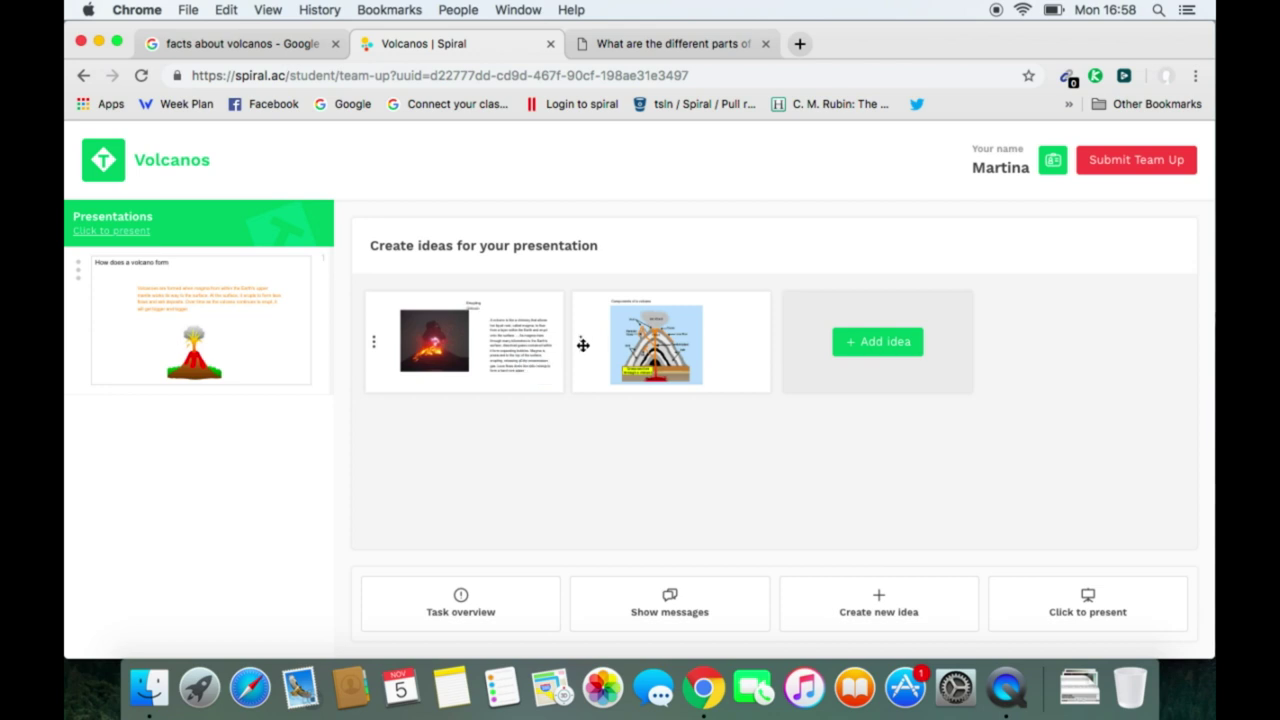
Move the volcano-diagram idea to first place and advance to the 'Components of a volcano' slide
{"action": "left_click_drag", "start_coordinate": [583, 344], "coordinate": [137, 543]}
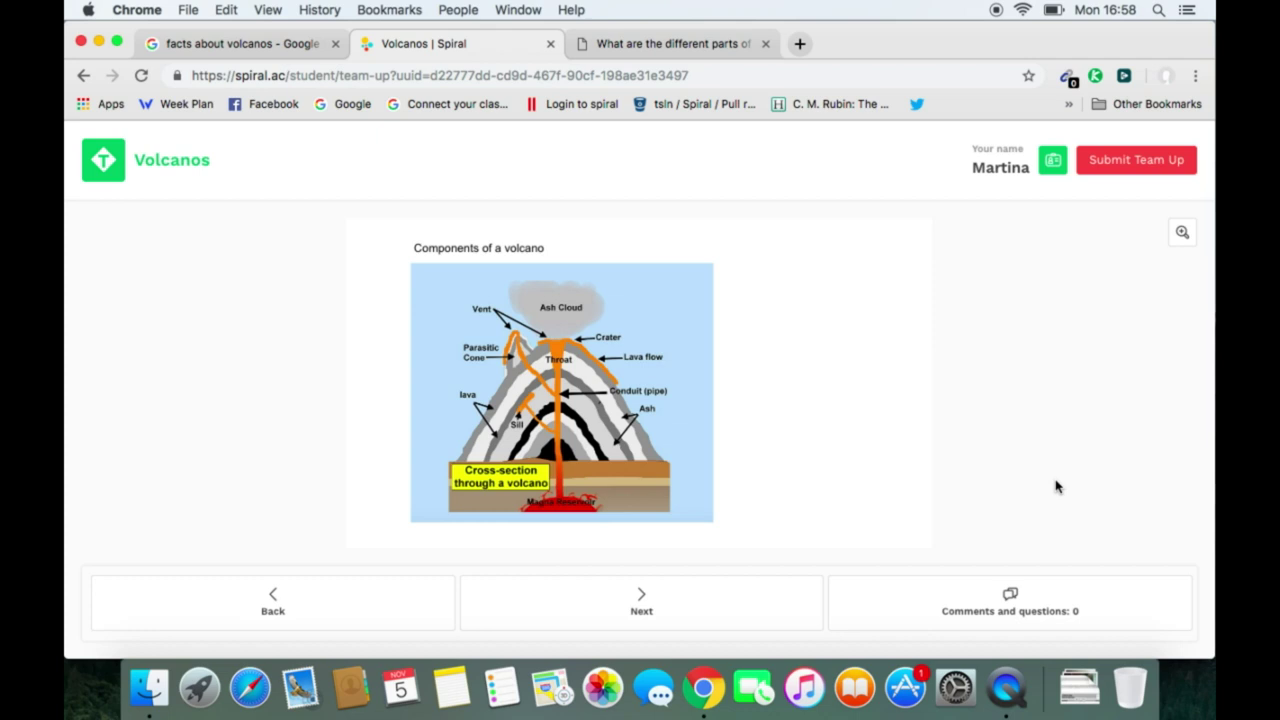
{"action": "key", "text": "Right"}
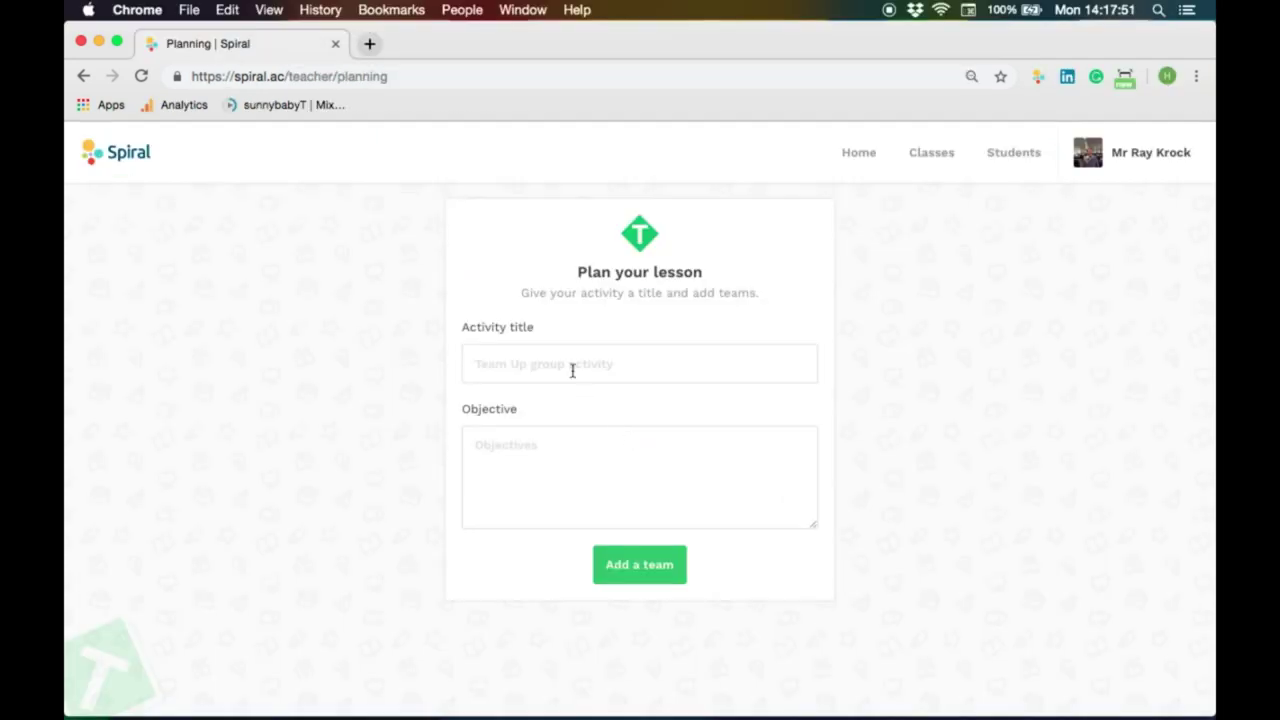
Title the activity 'Volcanos' with the objective 'Describe a Volcano'
{"action": "left_click", "coordinate": [571, 364]}
{"action": "type", "text": "Volcanos"}
{"action": "left_click", "coordinate": [576, 460]}
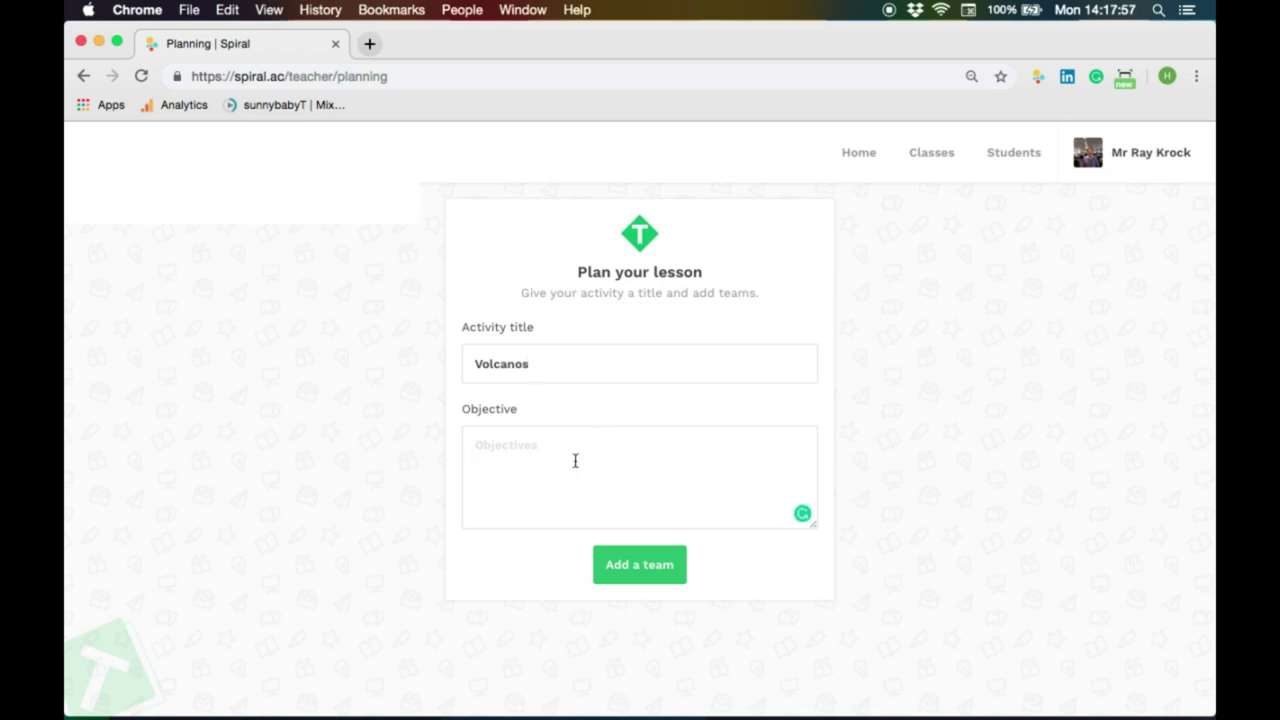
{"action": "type", "text": "Describe a Volcano"}
Add a first team and assign the activity to class G1
{"action": "left_click", "coordinate": [634, 561]}
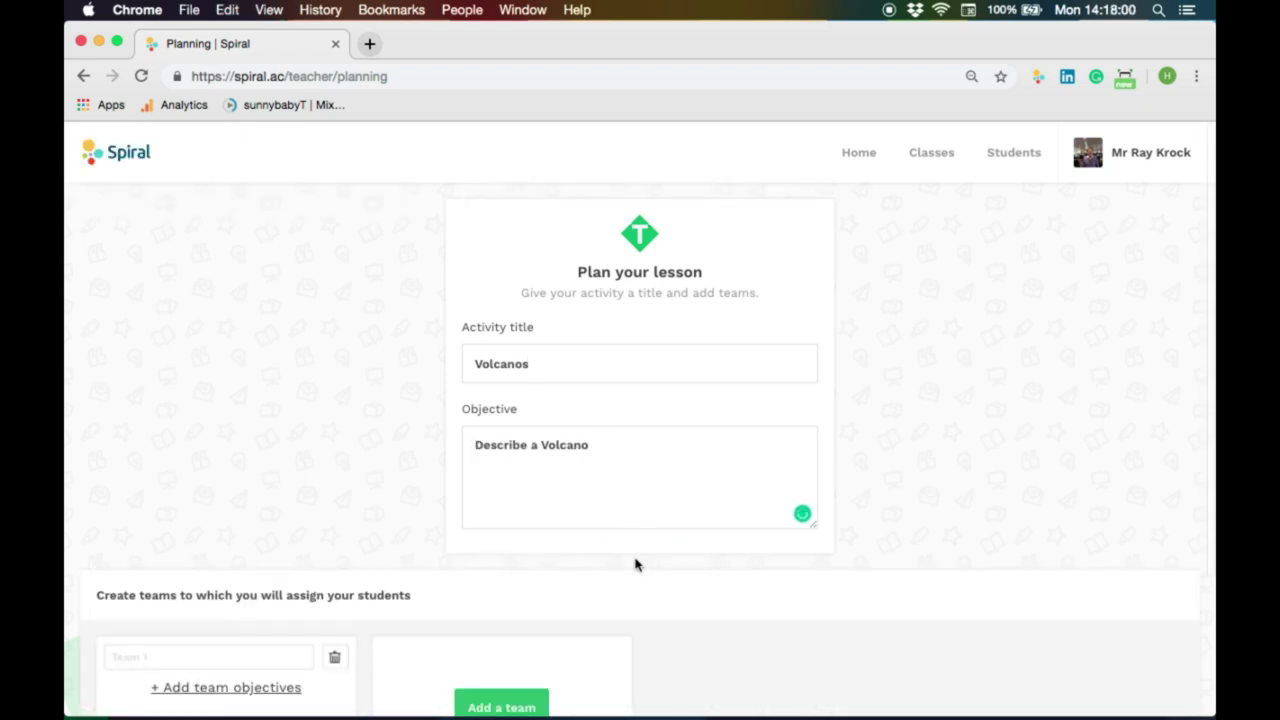
{"action": "scroll", "coordinate": [634, 563], "scroll_direction": "down", "scroll_amount": 4}
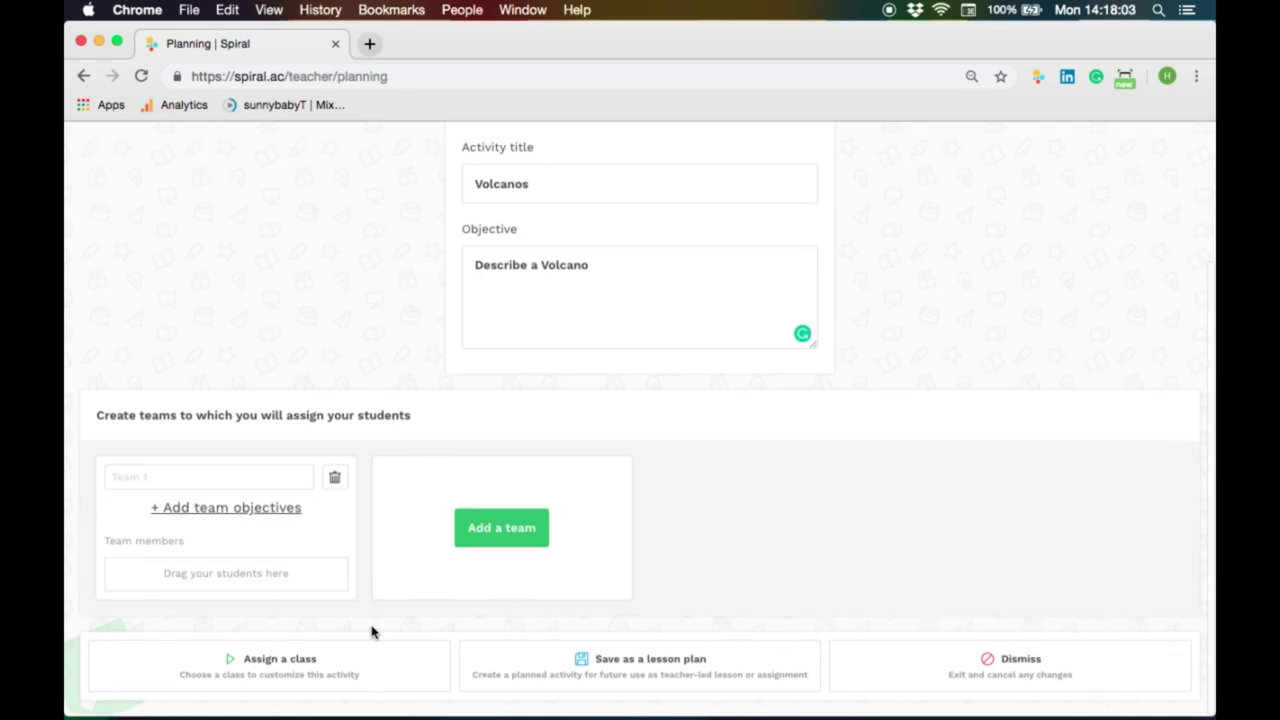
{"action": "left_click", "coordinate": [295, 666]}
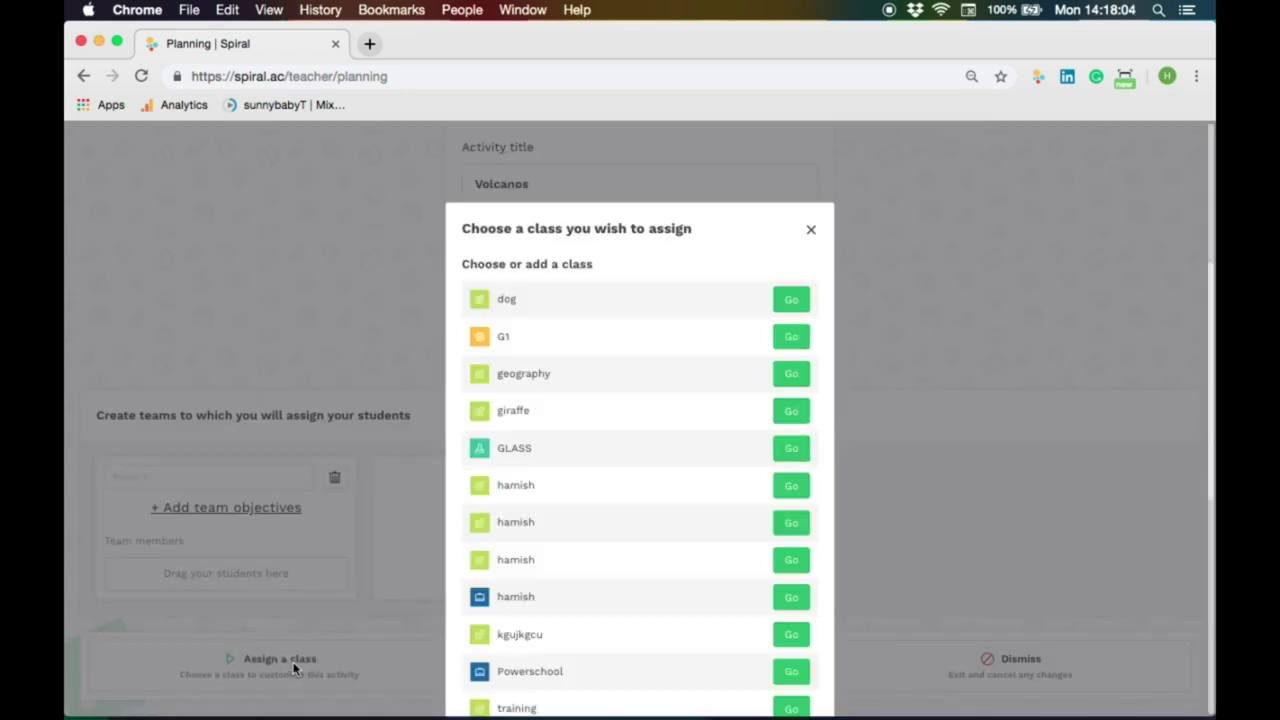
{"action": "left_click", "coordinate": [788, 338]}
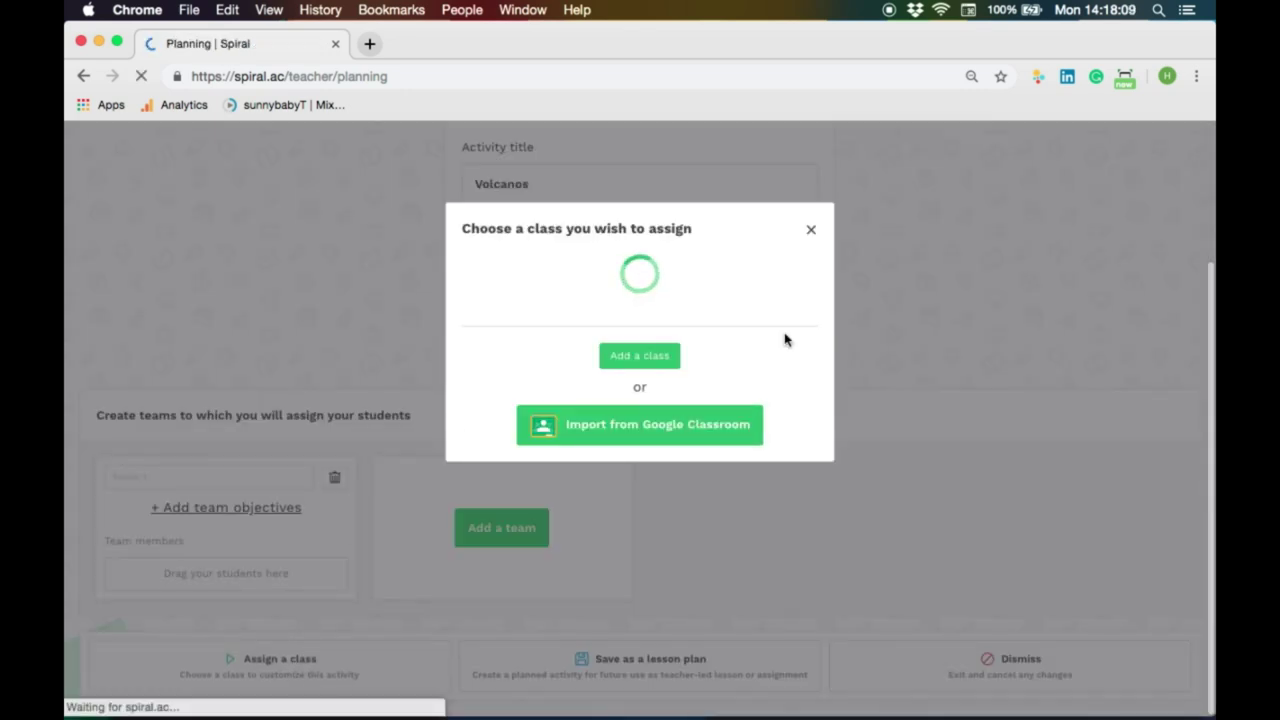
Place three students in Team 1, then add Team 2 with two students
{"action": "scroll", "coordinate": [800, 320], "scroll_direction": "down", "scroll_amount": 5}
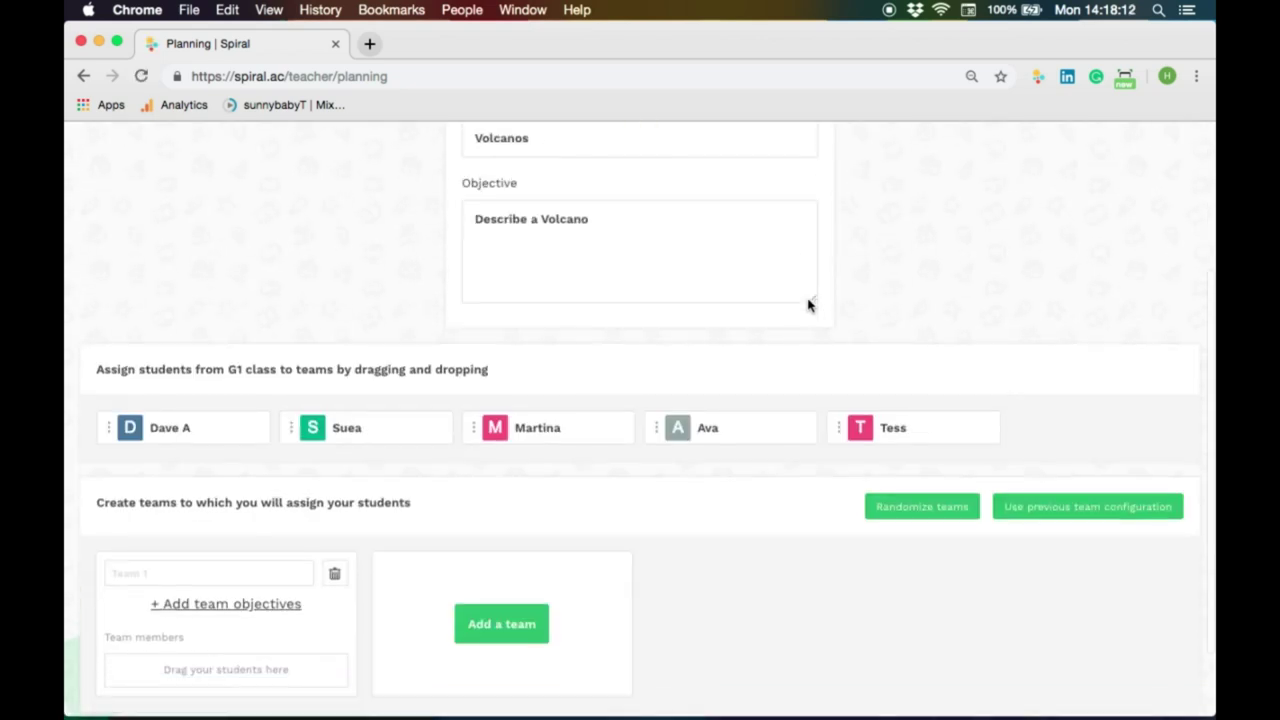
{"action": "left_click_drag", "start_coordinate": [110, 363], "coordinate": [118, 596]}
{"action": "left_click_drag", "start_coordinate": [284, 361], "coordinate": [131, 600]}
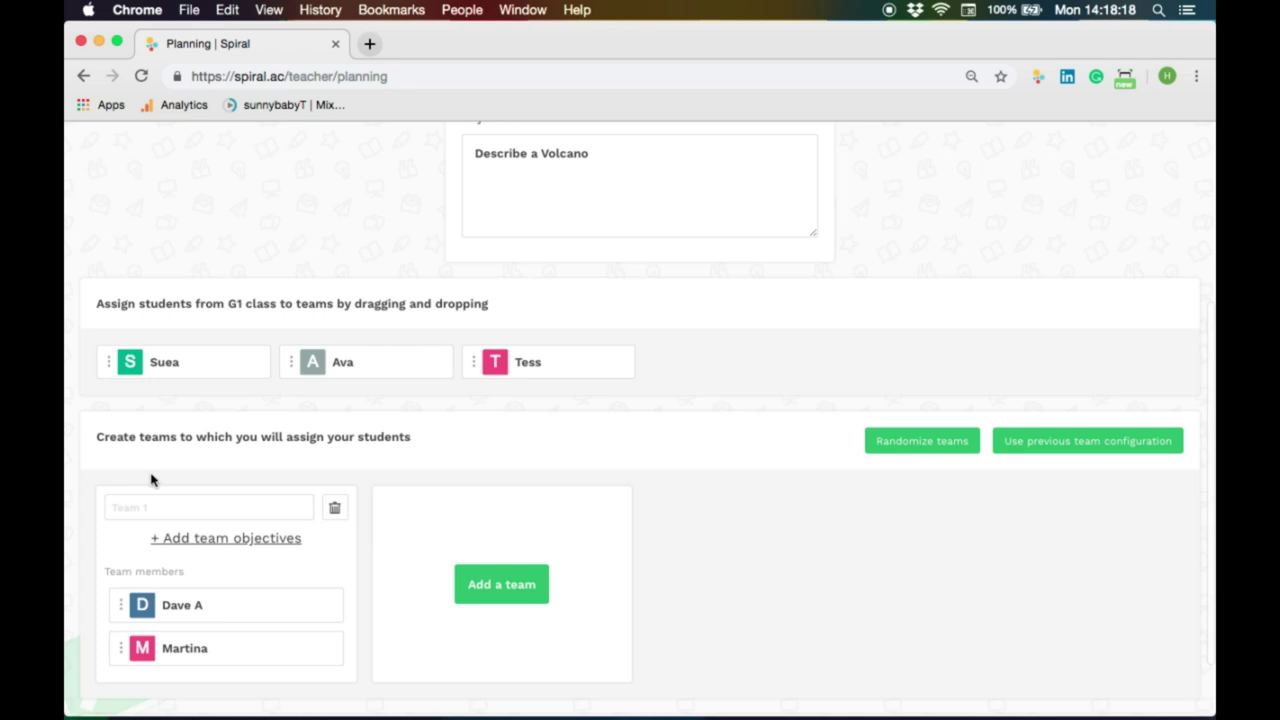
{"action": "left_click_drag", "start_coordinate": [106, 362], "coordinate": [131, 600]}
{"action": "left_click", "coordinate": [501, 607]}
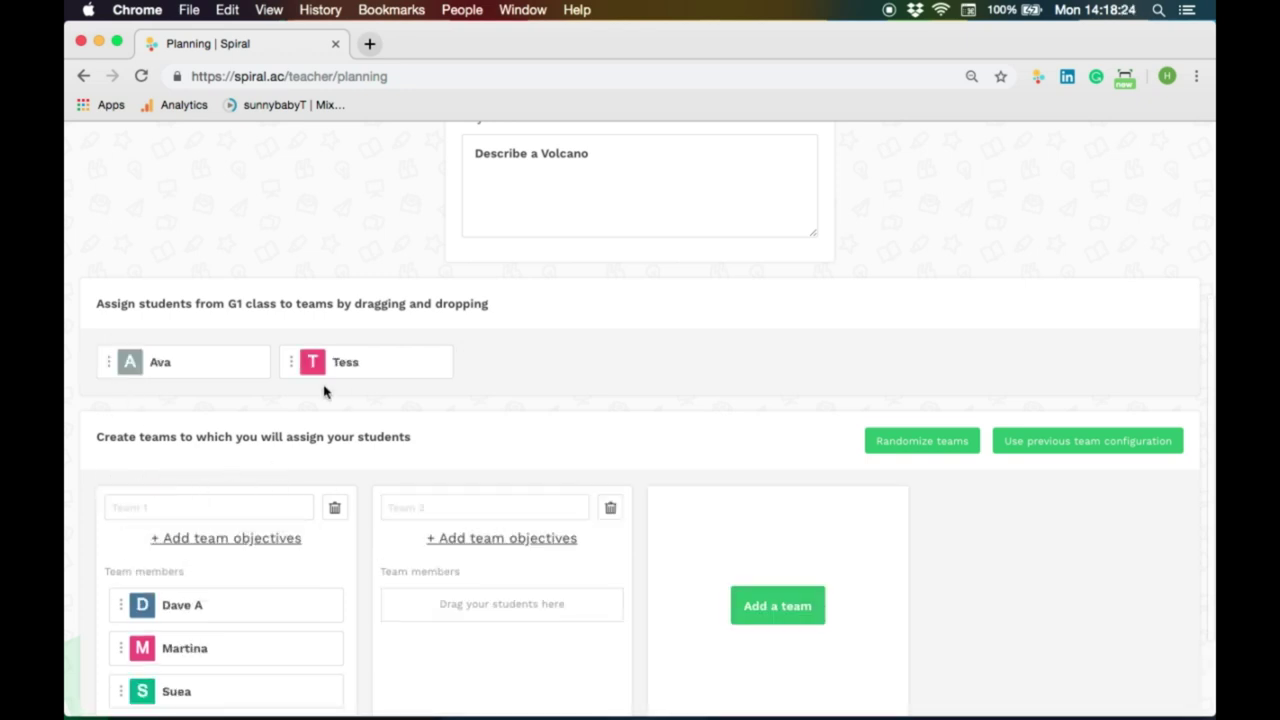
{"action": "left_click_drag", "start_coordinate": [291, 362], "coordinate": [416, 620]}
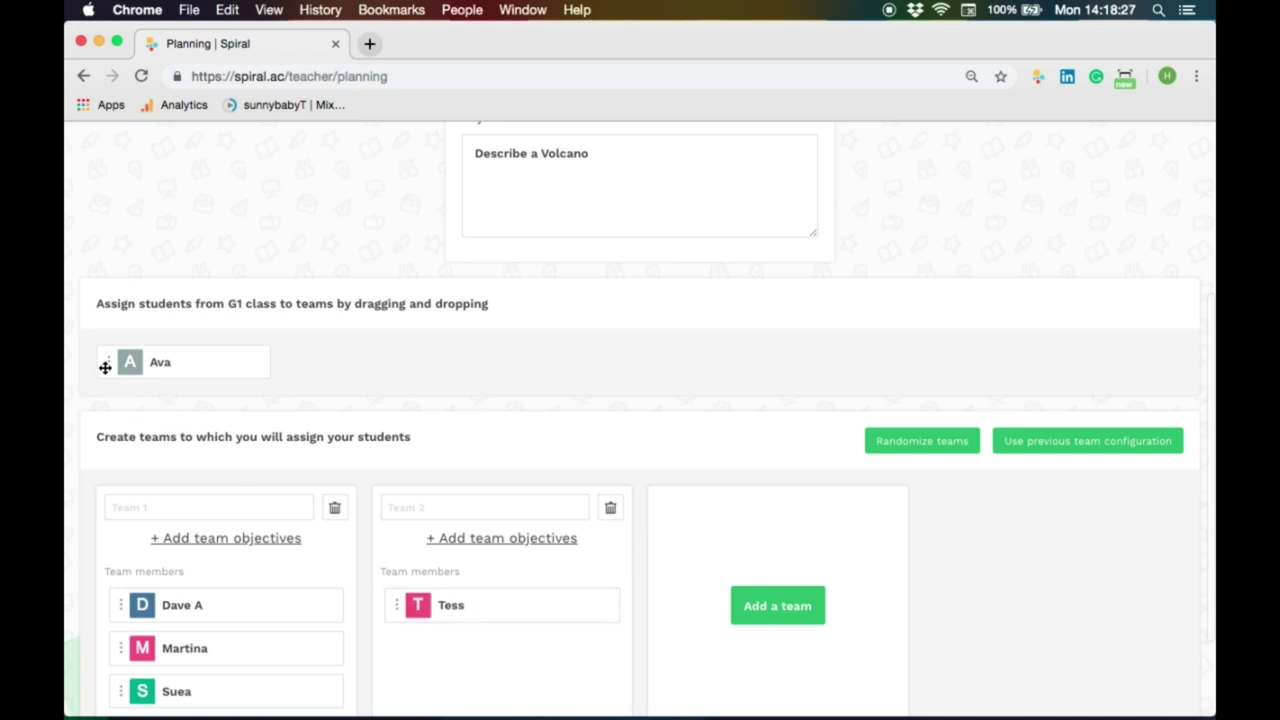
{"action": "left_click_drag", "start_coordinate": [106, 363], "coordinate": [405, 594]}
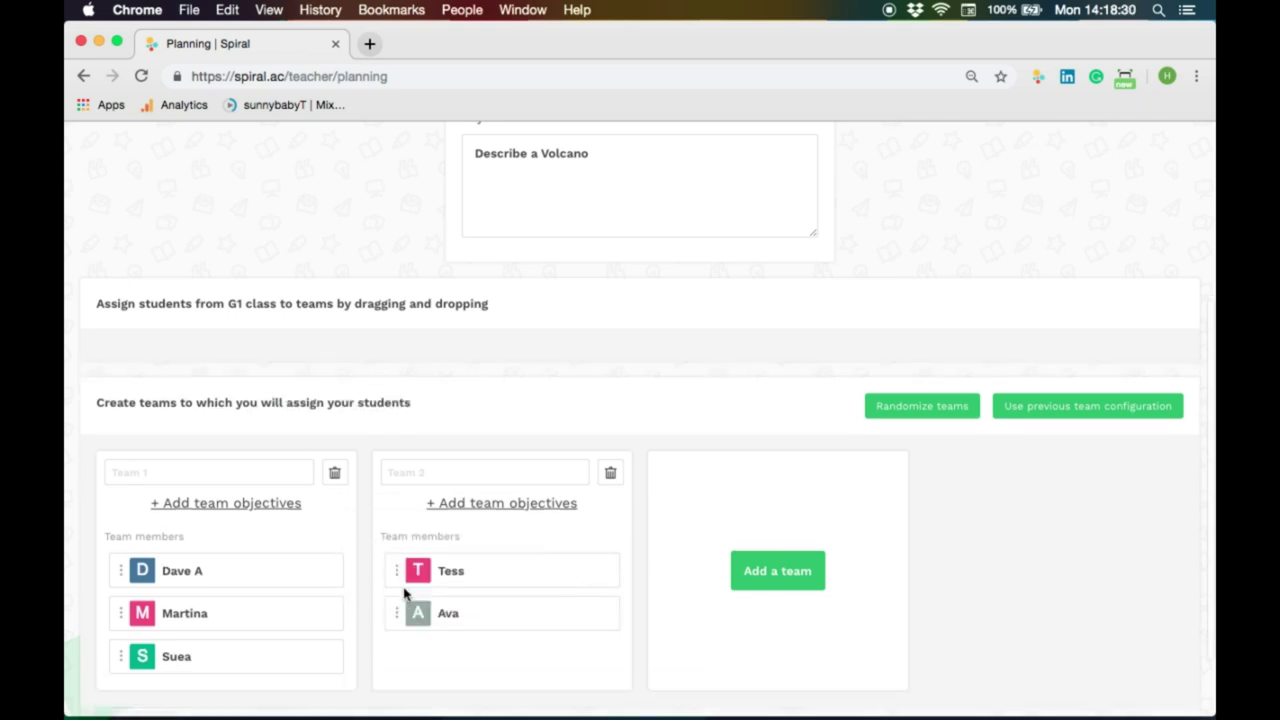
Try randomizing the teams, then apply the previous Volcanos Blue and Yellow configuration
{"action": "left_click", "coordinate": [921, 405]}
{"action": "left_click", "coordinate": [810, 461]}
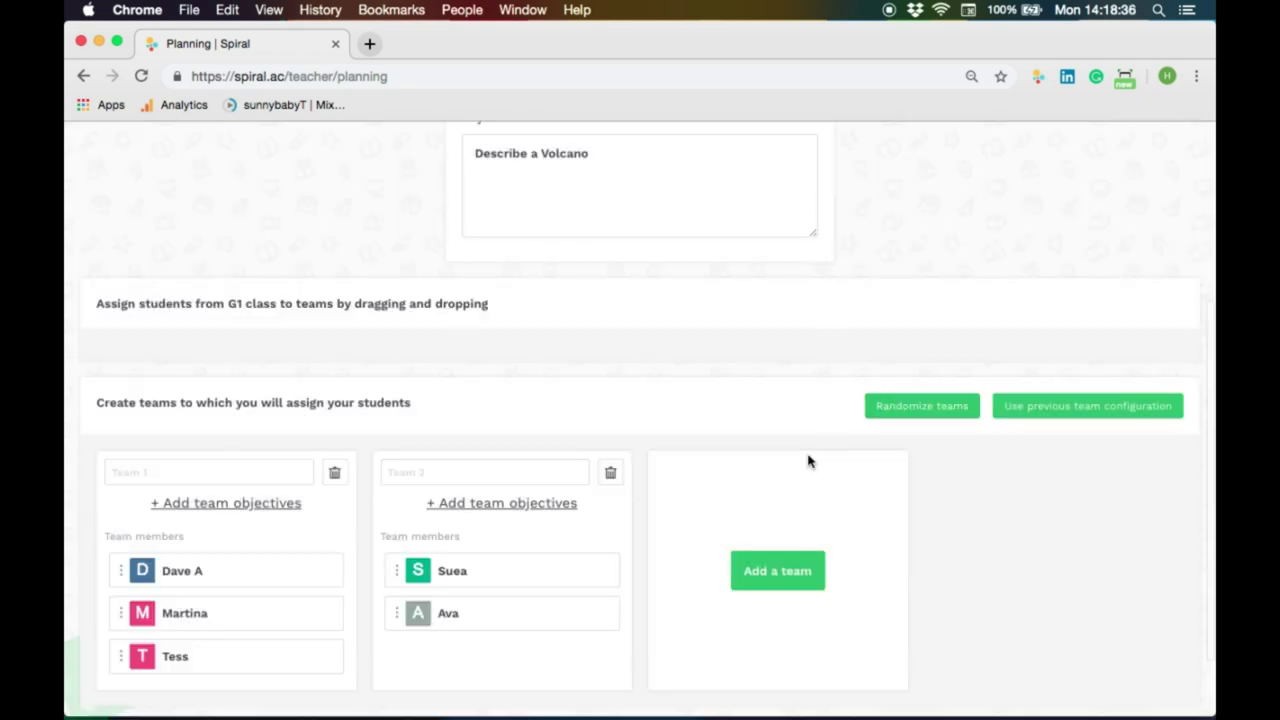
{"action": "left_click", "coordinate": [1075, 408]}
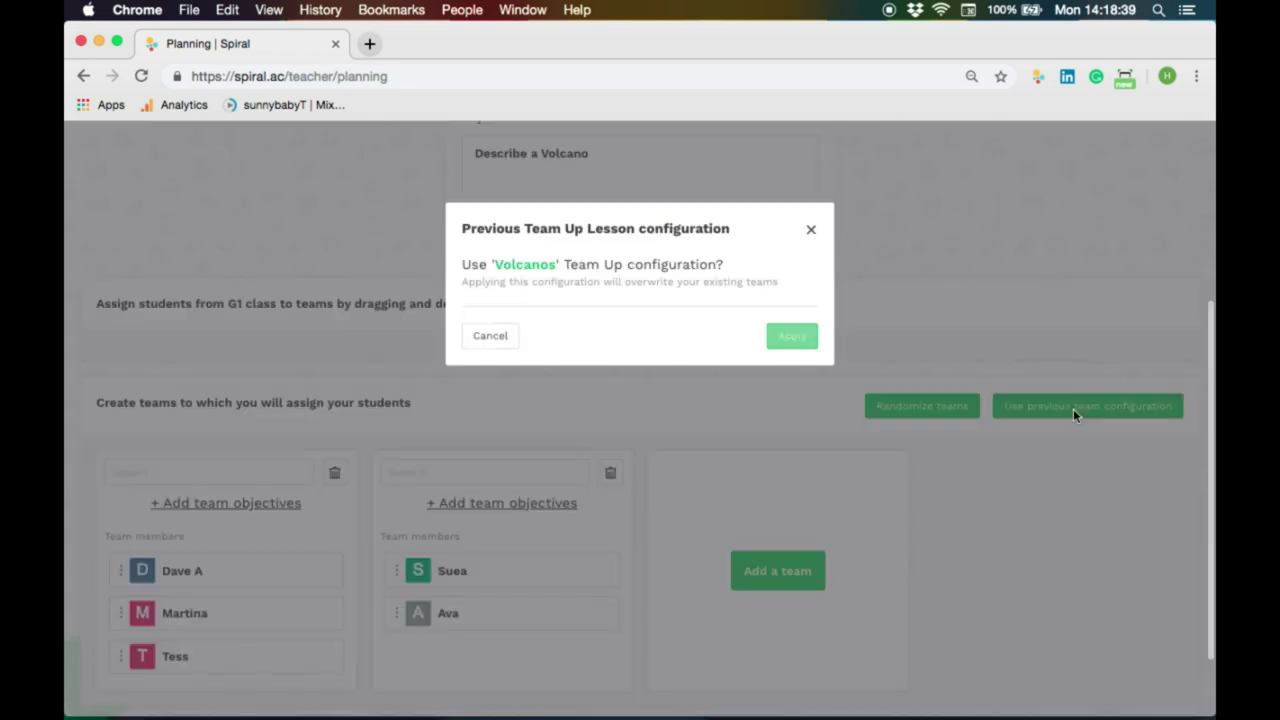
{"action": "left_click", "coordinate": [790, 337]}
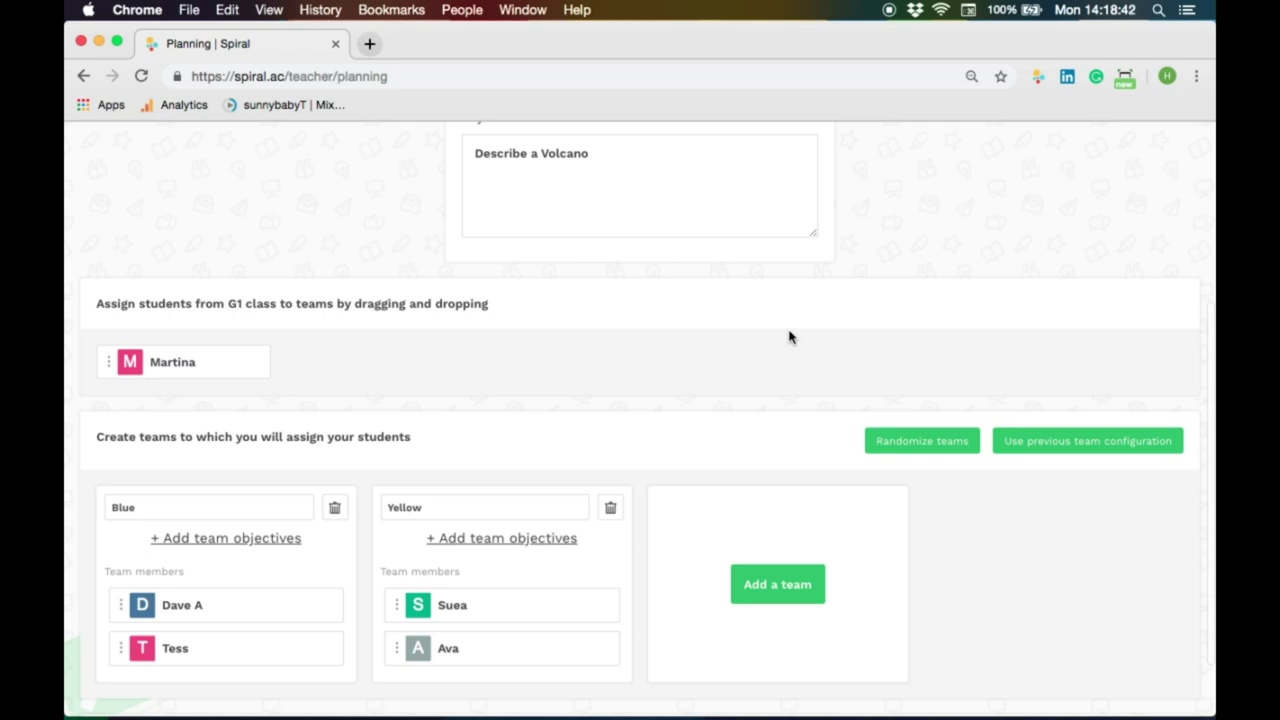
{"action": "scroll", "coordinate": [790, 337], "scroll_direction": "down", "scroll_amount": 2}
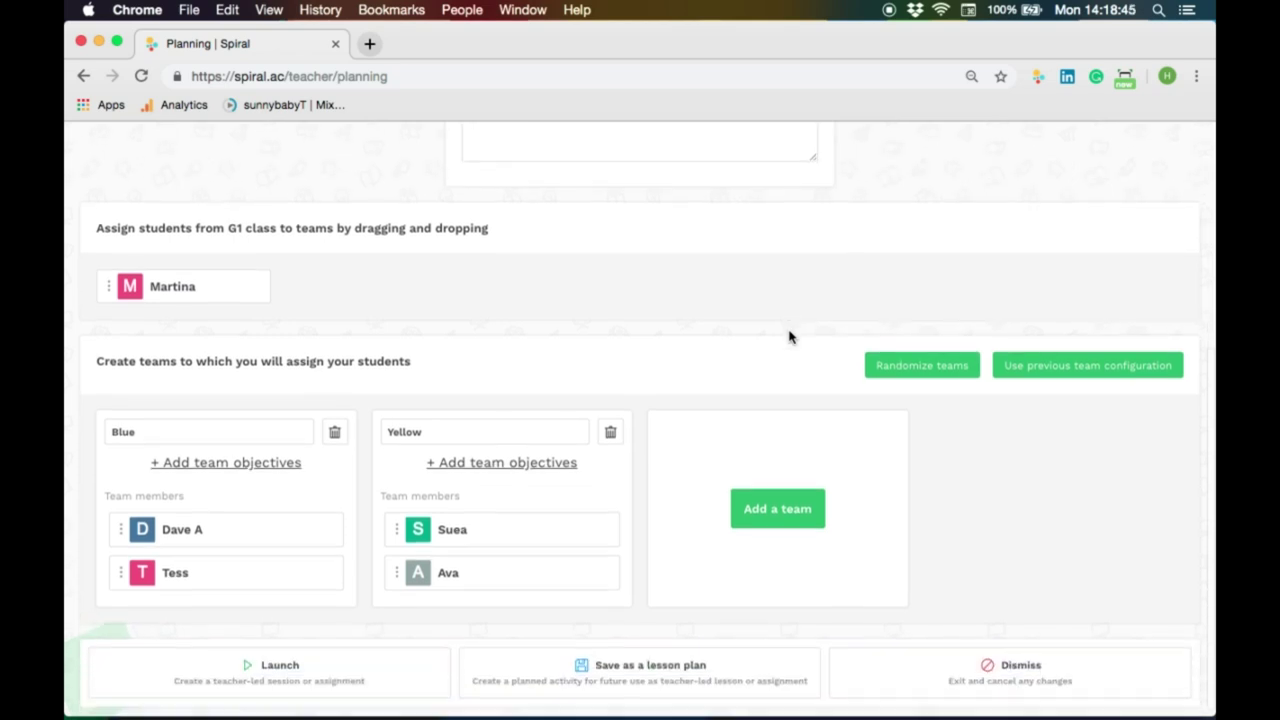
Paste 'Describe a Volcano' as the team objective for both Blue and Yellow
{"action": "left_click", "coordinate": [276, 464]}
{"action": "left_click", "coordinate": [246, 506]}
{"action": "type", "text": "Describe a Volcano"}
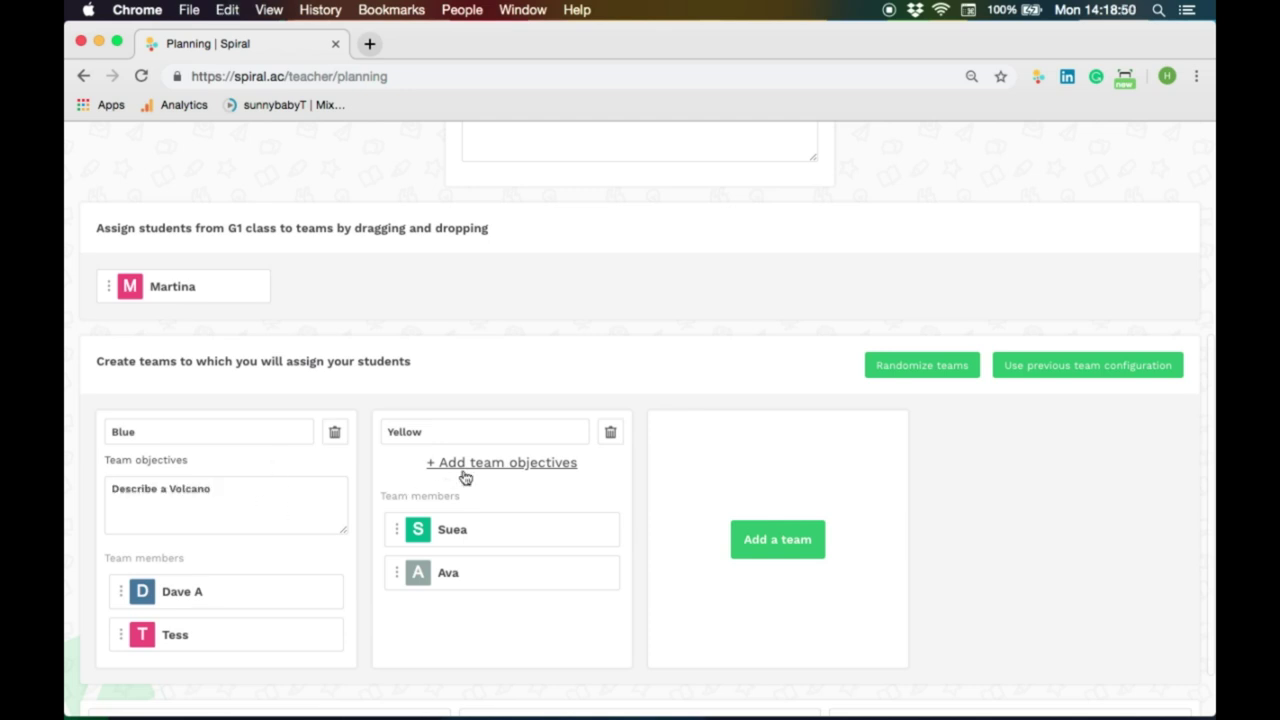
{"action": "left_click", "coordinate": [465, 474]}
{"action": "left_click", "coordinate": [480, 504]}
{"action": "type", "text": "Describe a Volcano"}
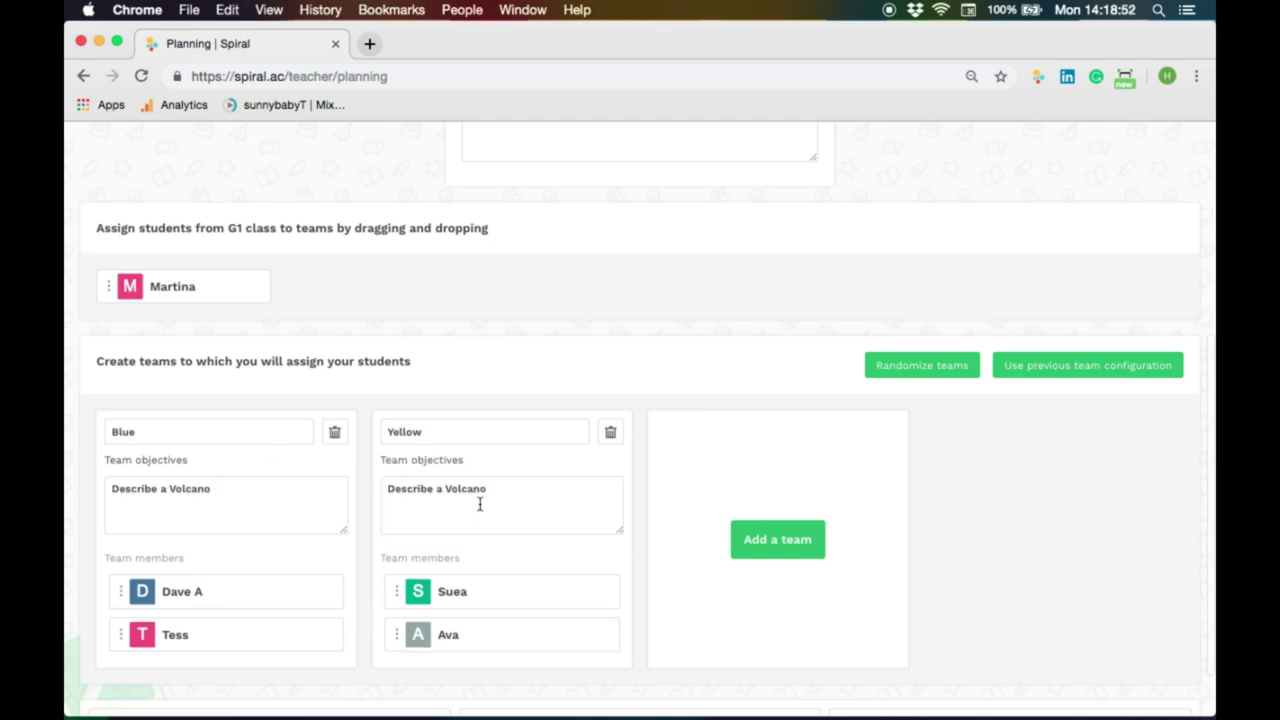
Open G1's launch options and close the dialog without launching
{"action": "scroll", "coordinate": [480, 506], "scroll_direction": "down", "scroll_amount": 2}
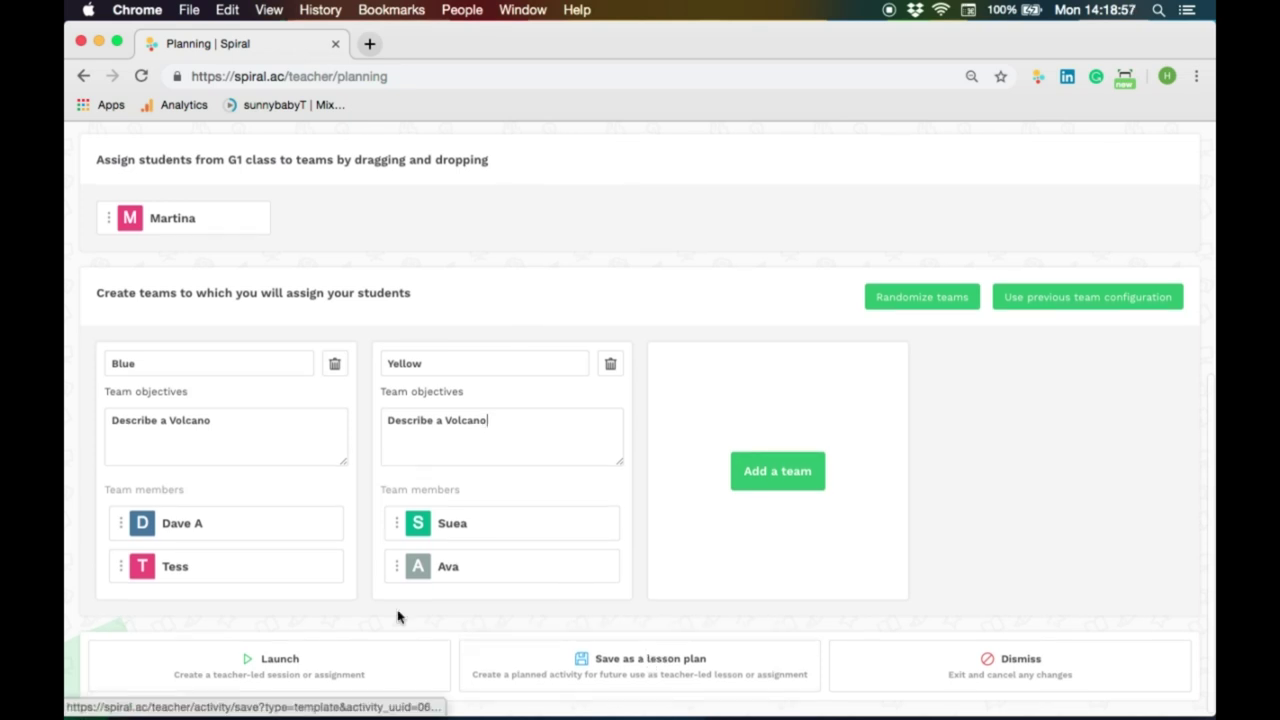
{"action": "left_click", "coordinate": [360, 668]}
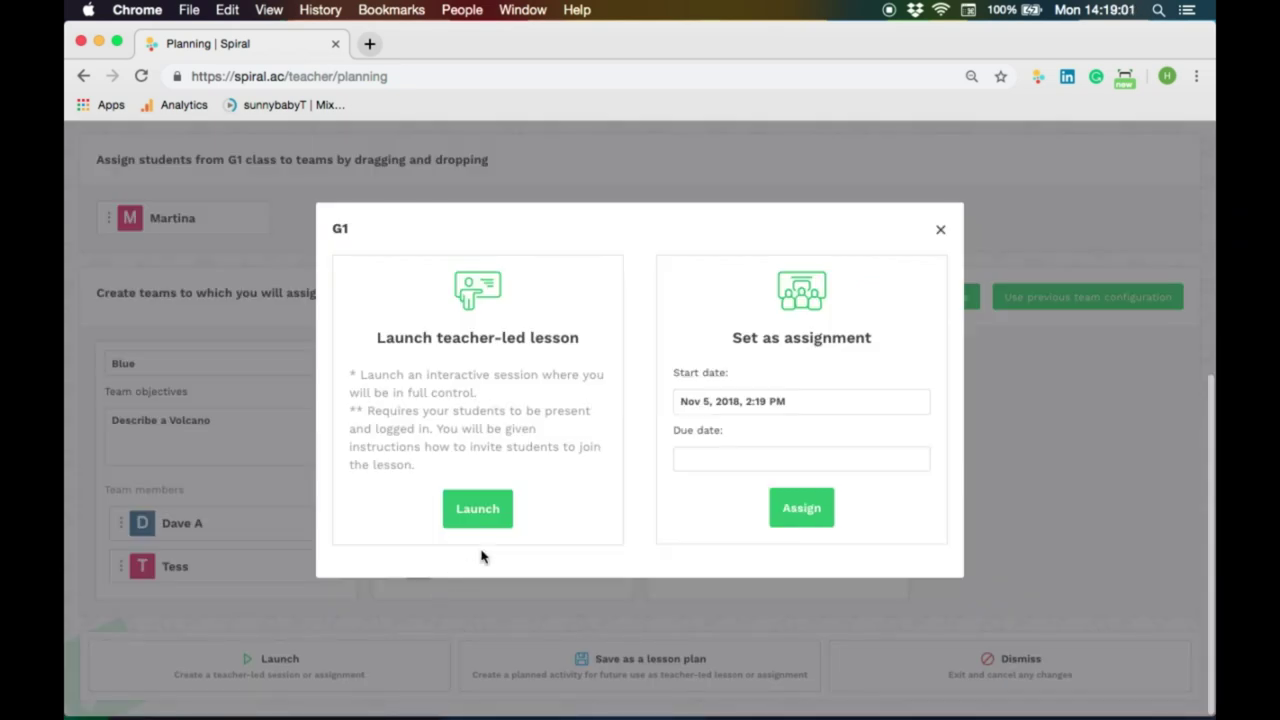
{"action": "left_click", "coordinate": [940, 229]}
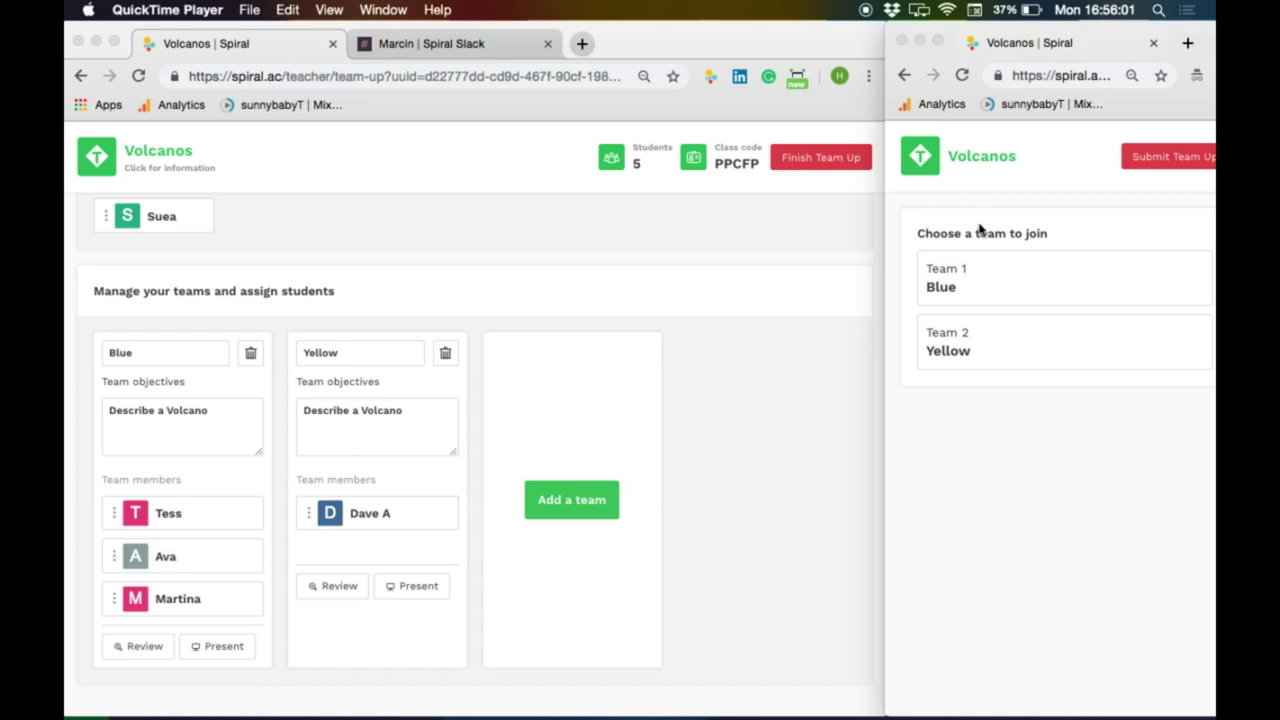
In the student's window, join the Team 1 Blue team
{"action": "left_click", "coordinate": [948, 280]}
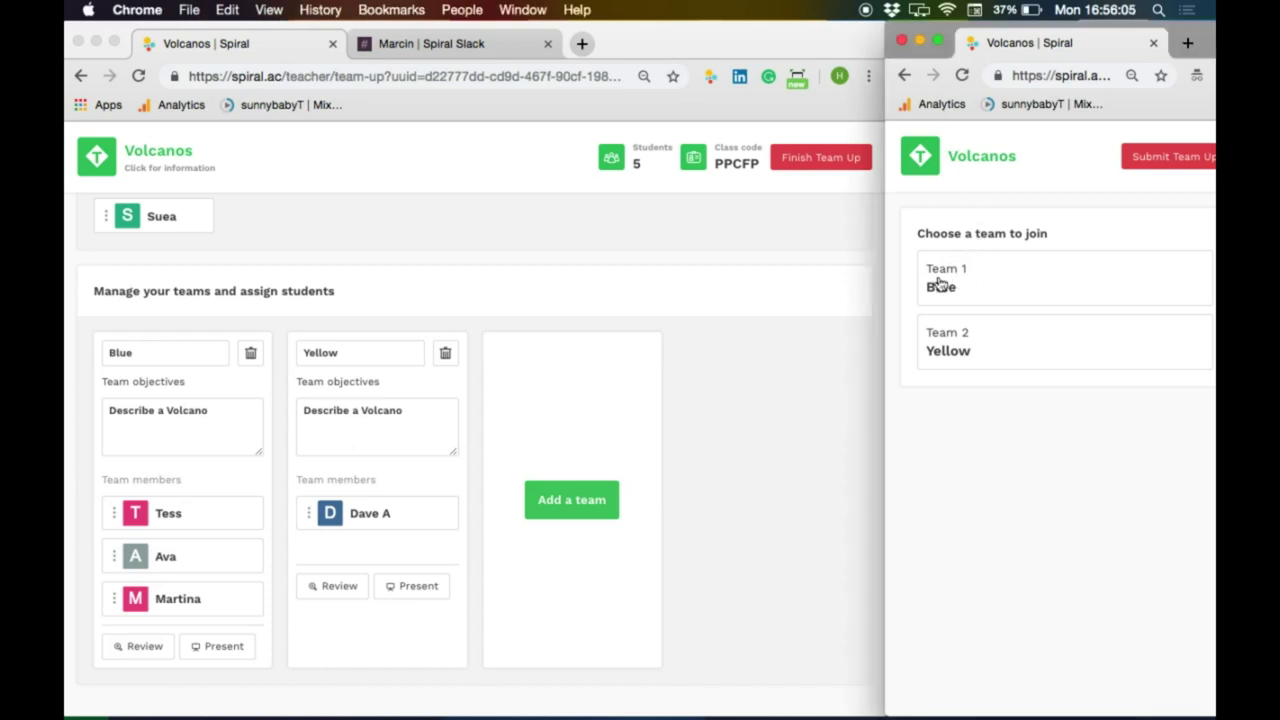
{"action": "left_click", "coordinate": [938, 284]}
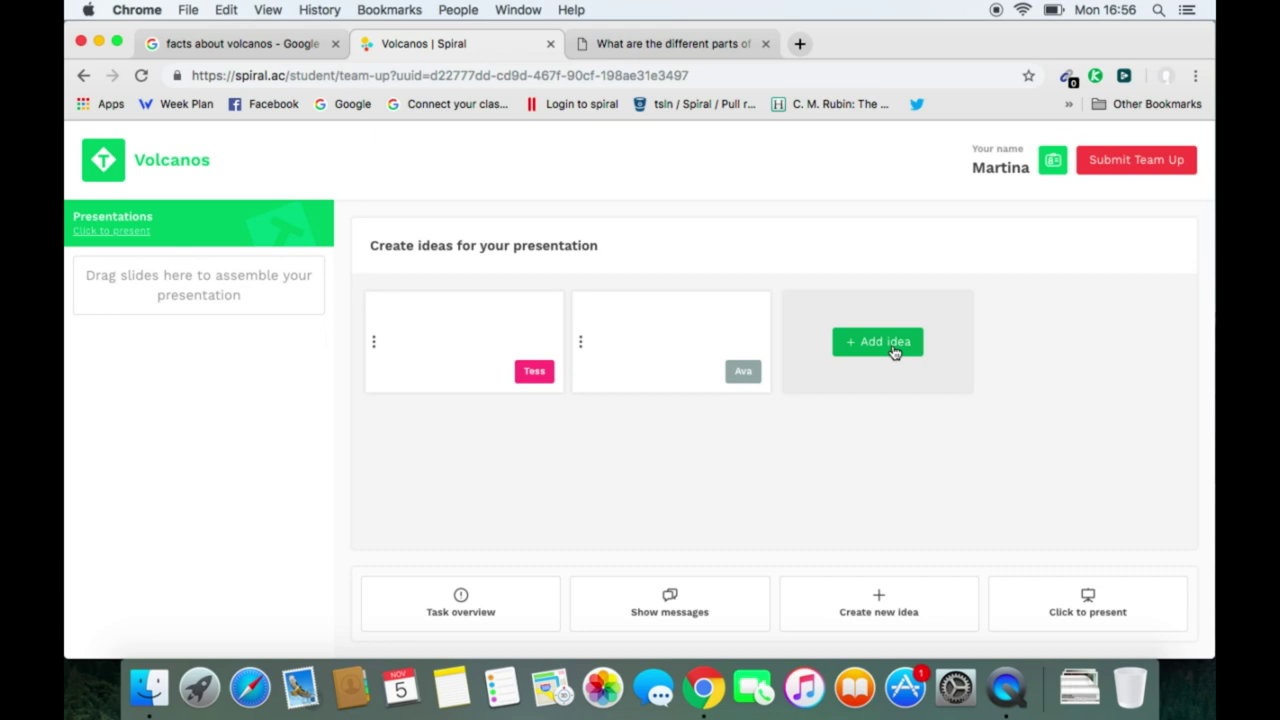
Start a new image idea and upload the volcano cross-section screenshot from the Desktop
{"action": "left_click", "coordinate": [885, 342]}
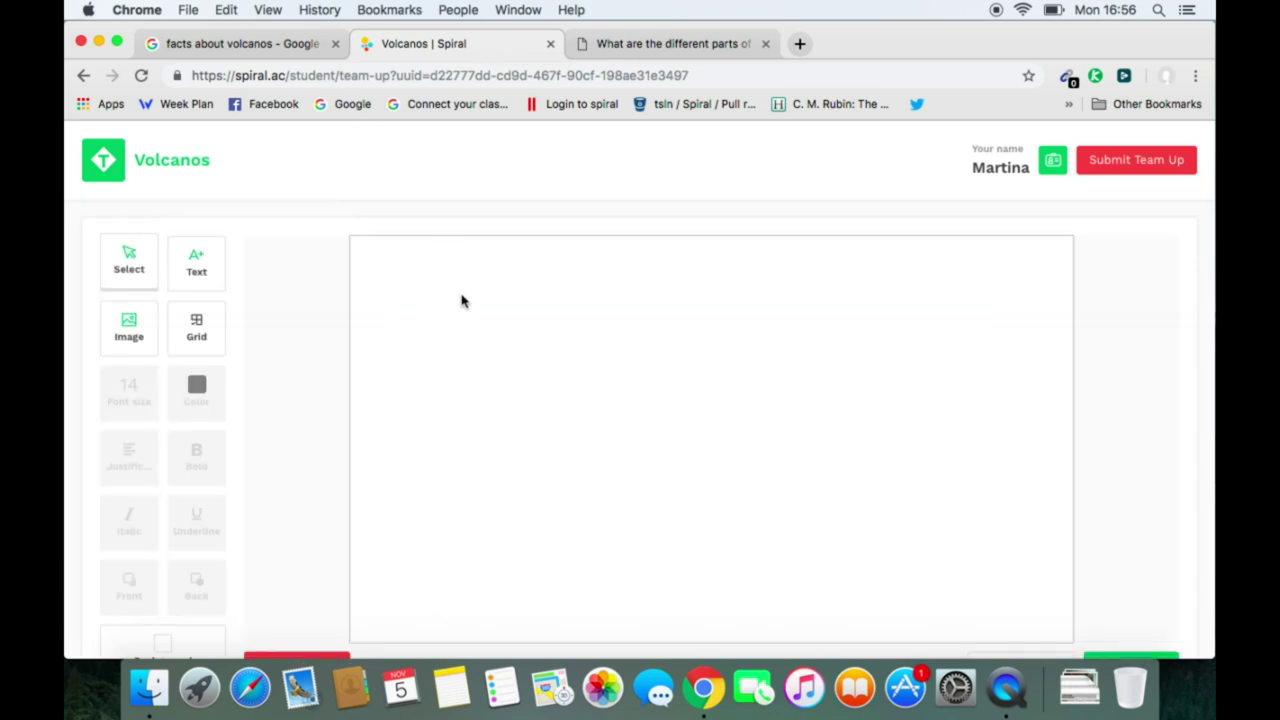
{"action": "left_click", "coordinate": [130, 330]}
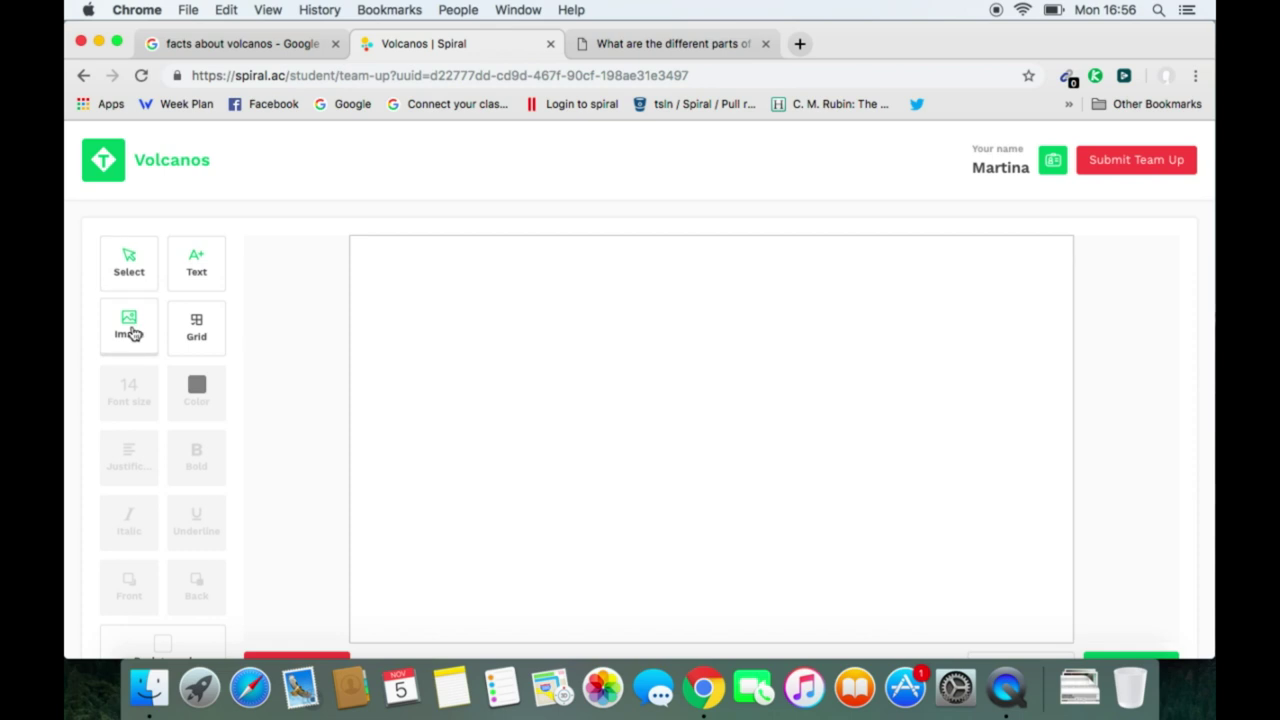
{"action": "left_click", "coordinate": [618, 348]}
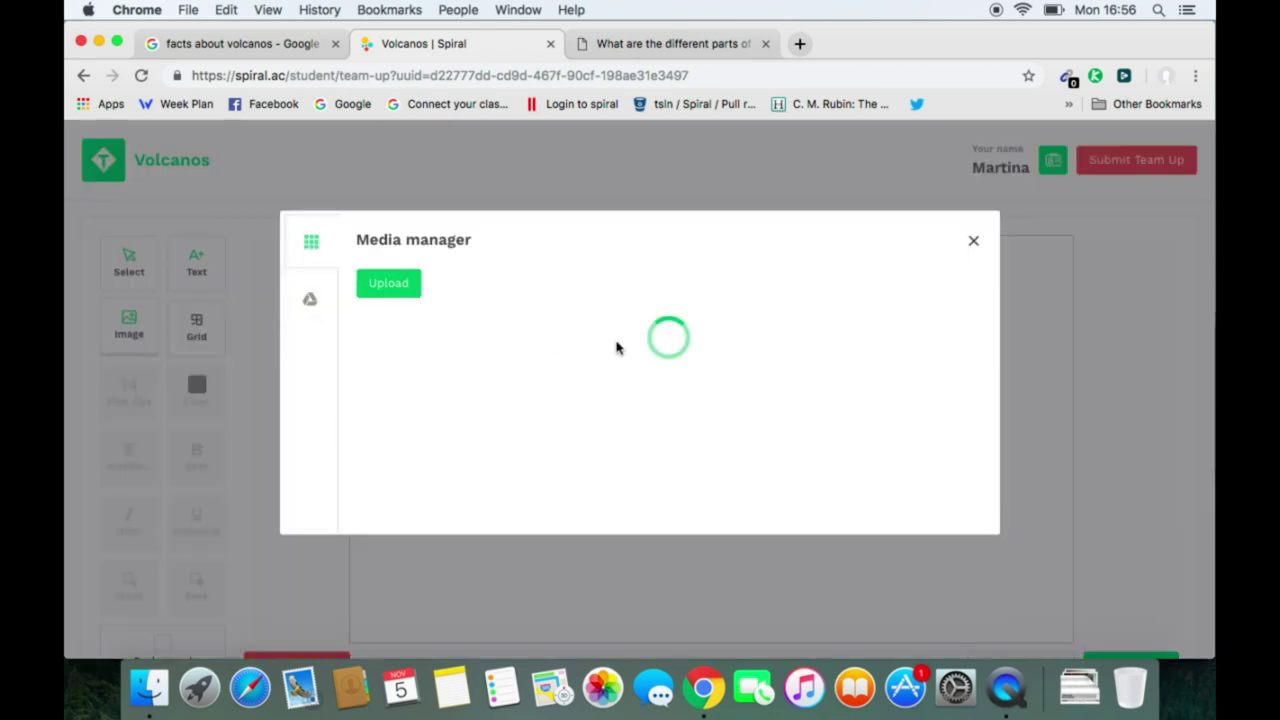
{"action": "left_click", "coordinate": [389, 284]}
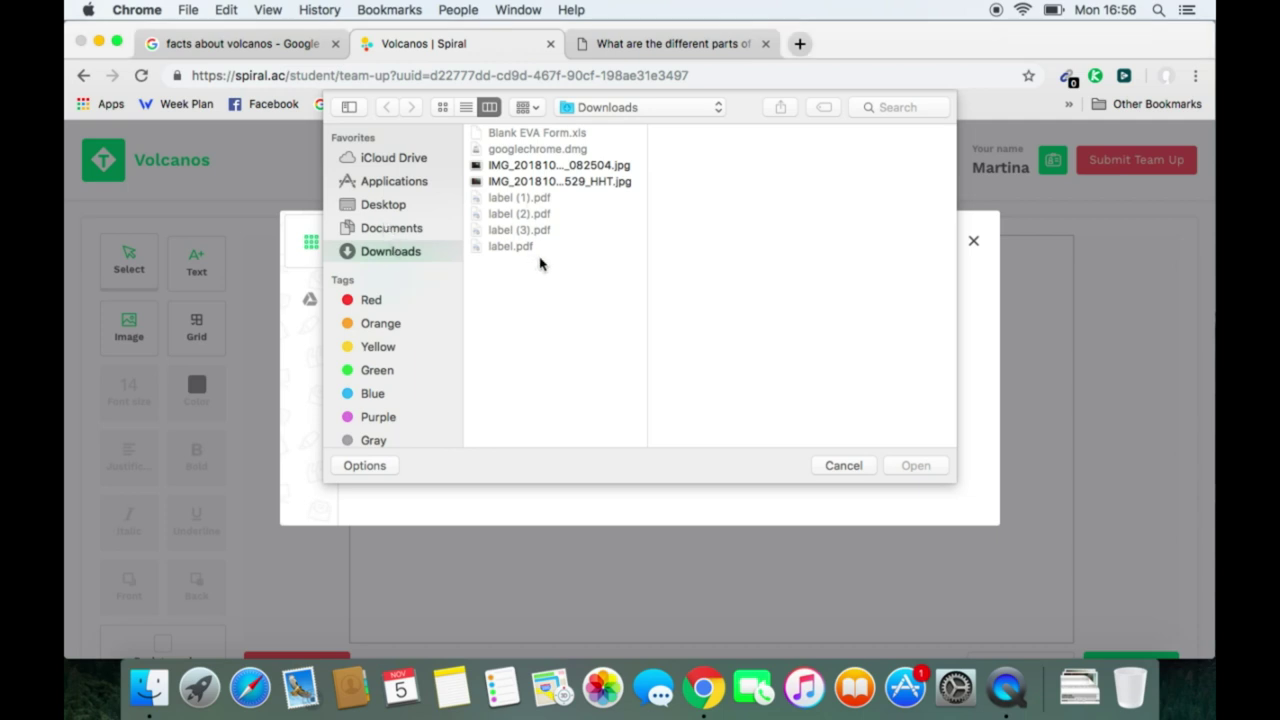
{"action": "left_click", "coordinate": [383, 205]}
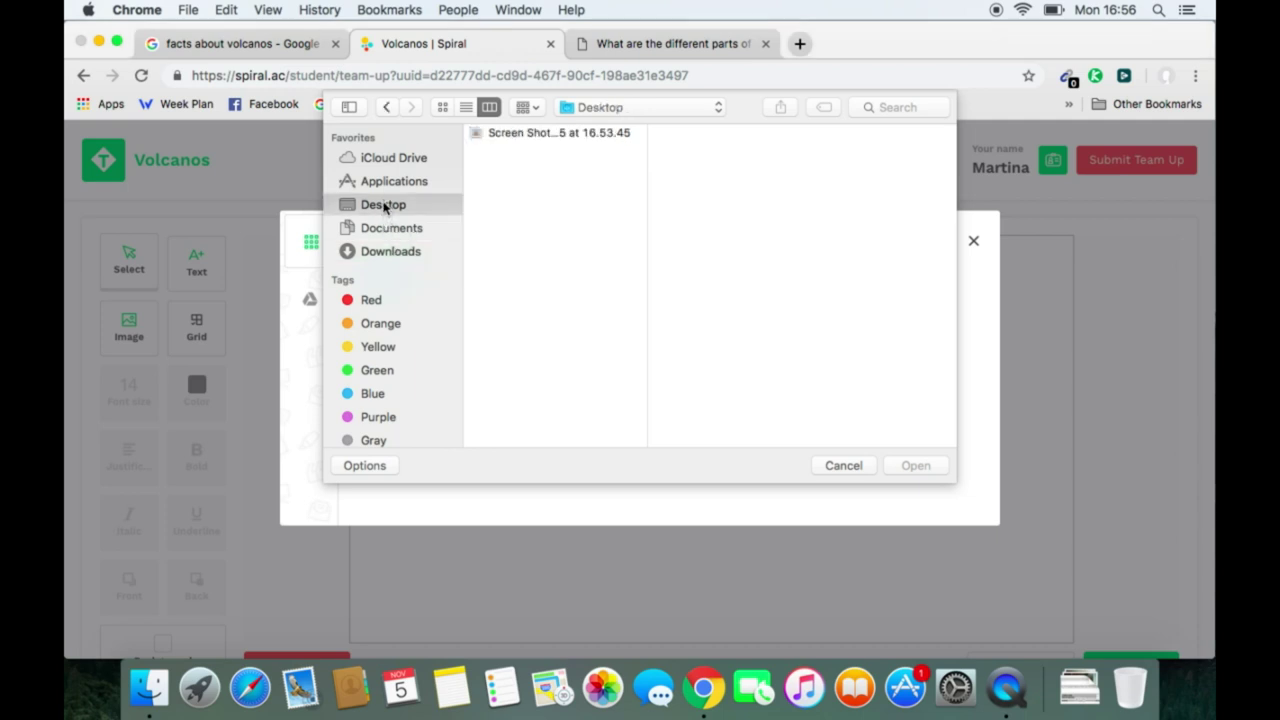
{"action": "left_click", "coordinate": [525, 133]}
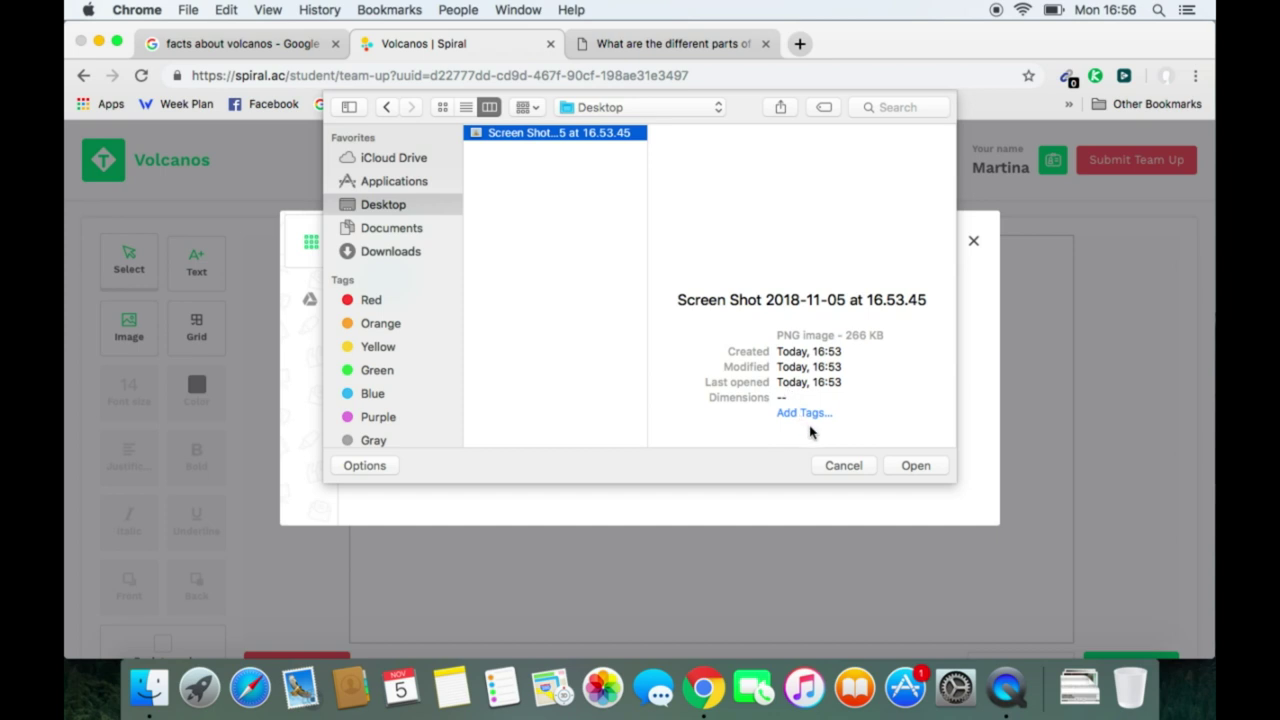
{"action": "left_click", "coordinate": [913, 466]}
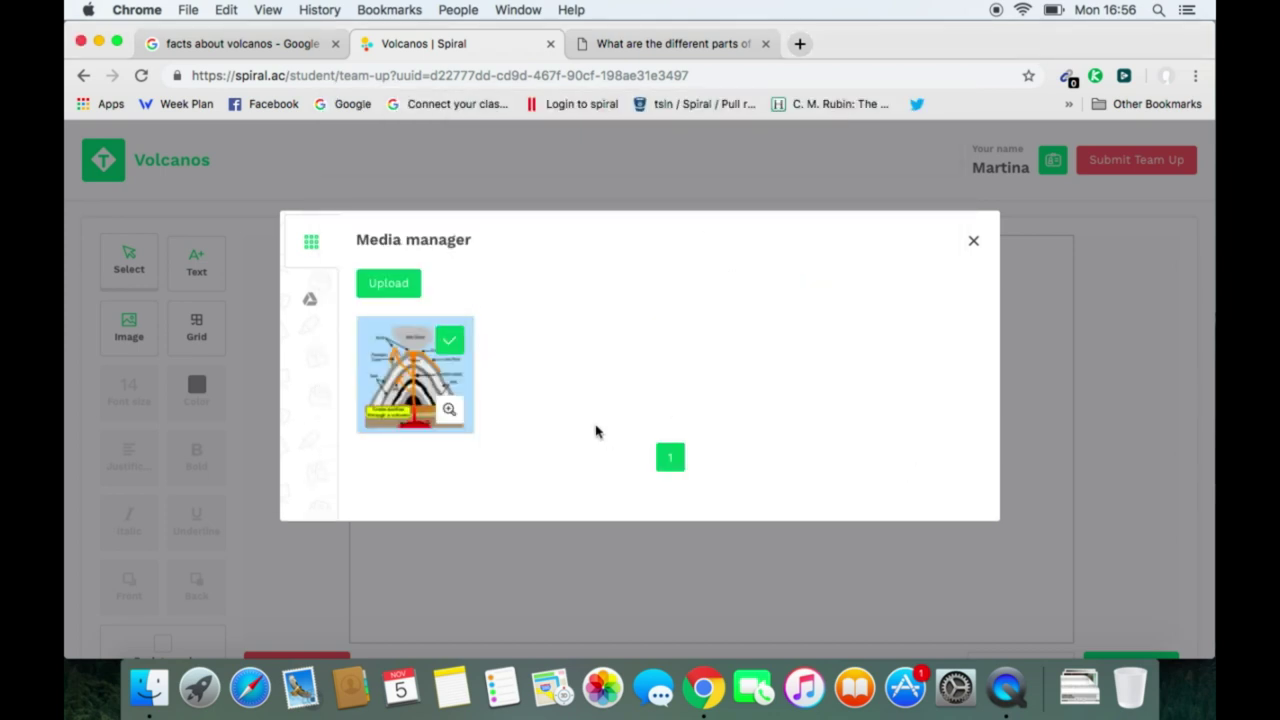
Insert the uploaded volcano diagram into the slide and save the idea
{"action": "left_click", "coordinate": [448, 352]}
{"action": "scroll", "coordinate": [877, 366], "scroll_direction": "up", "scroll_amount": 2}
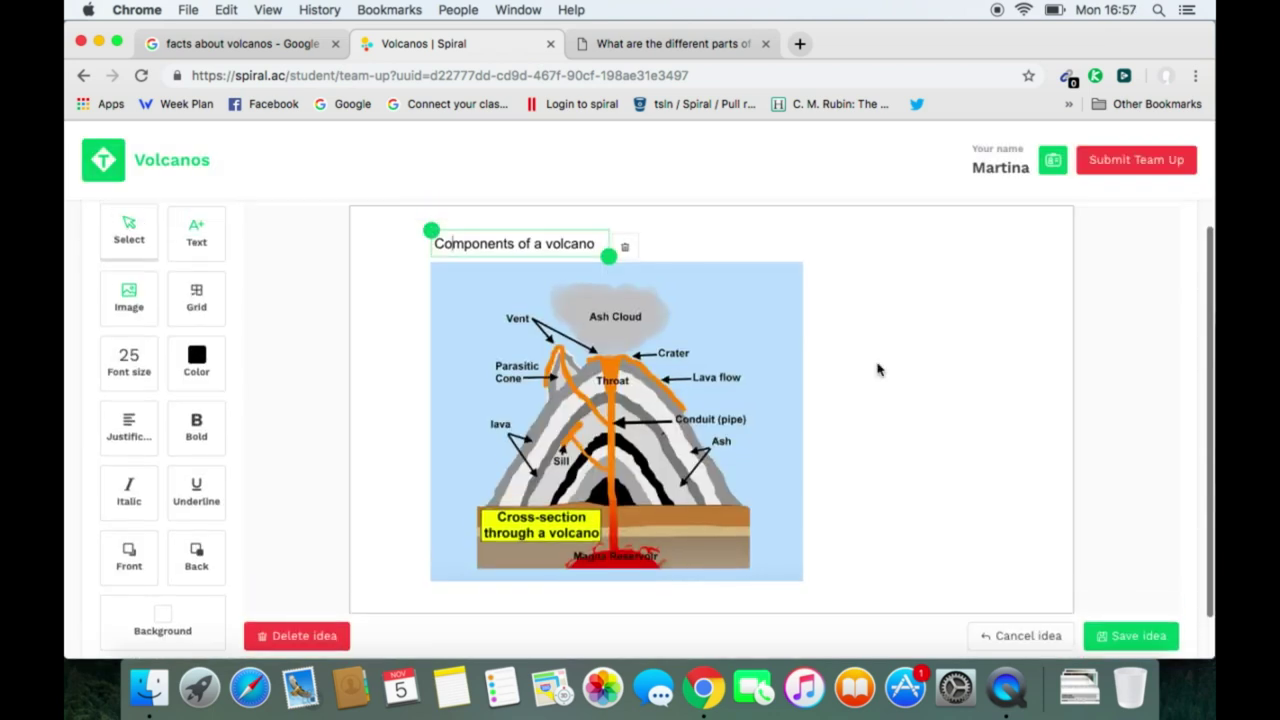
{"action": "left_click", "coordinate": [1146, 640]}
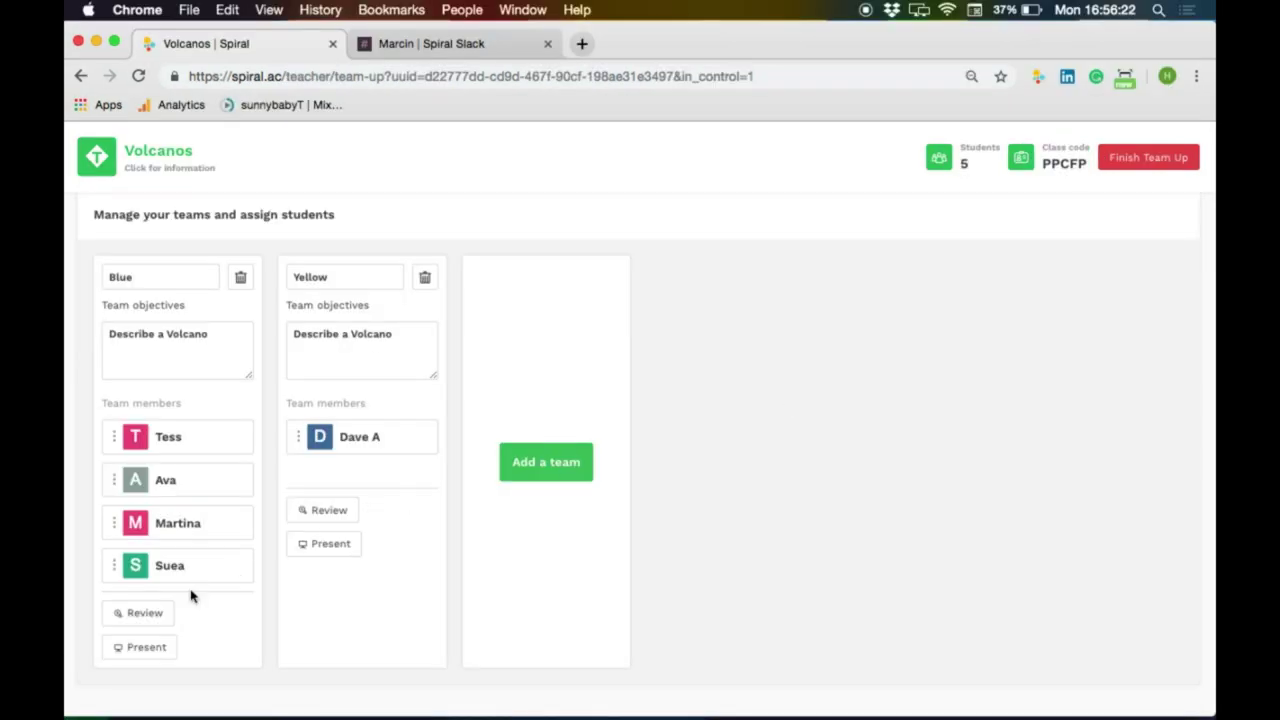
Open the teacher's review of the Blue team to see its three unused ideas
{"action": "left_click", "coordinate": [150, 612]}
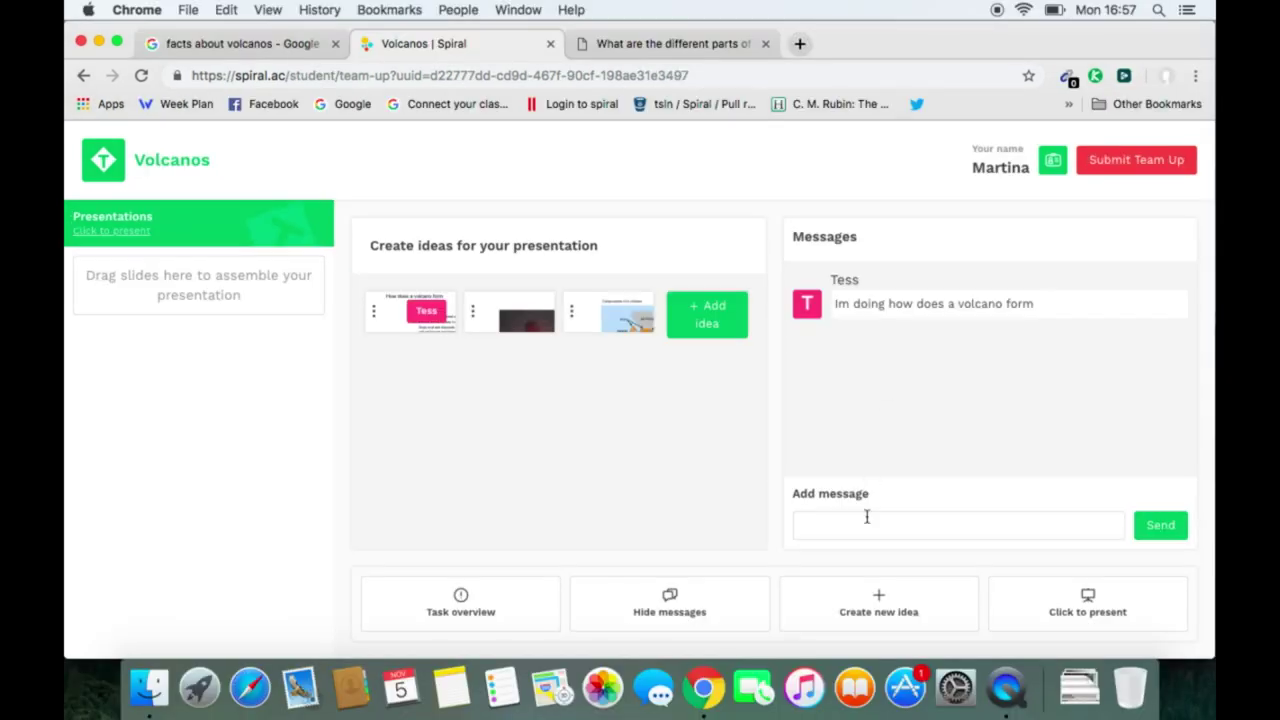
Send the team chat message "i'm doing components"
{"action": "left_click", "coordinate": [864, 527]}
{"action": "type", "text": "i'm doing components"}
{"action": "left_click", "coordinate": [806, 525]}
{"action": "type", "text": "'"}
{"action": "left_click", "coordinate": [1176, 528]}
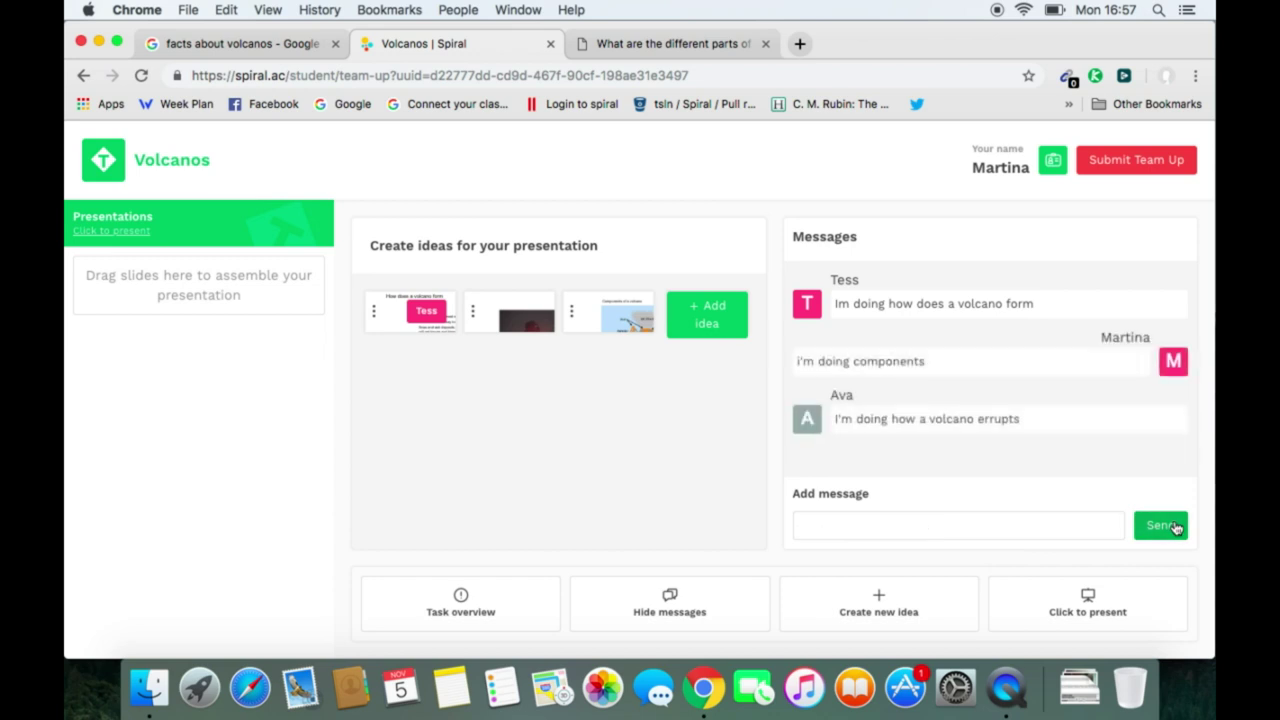
Hide the team messages panel
{"action": "left_click", "coordinate": [722, 598]}
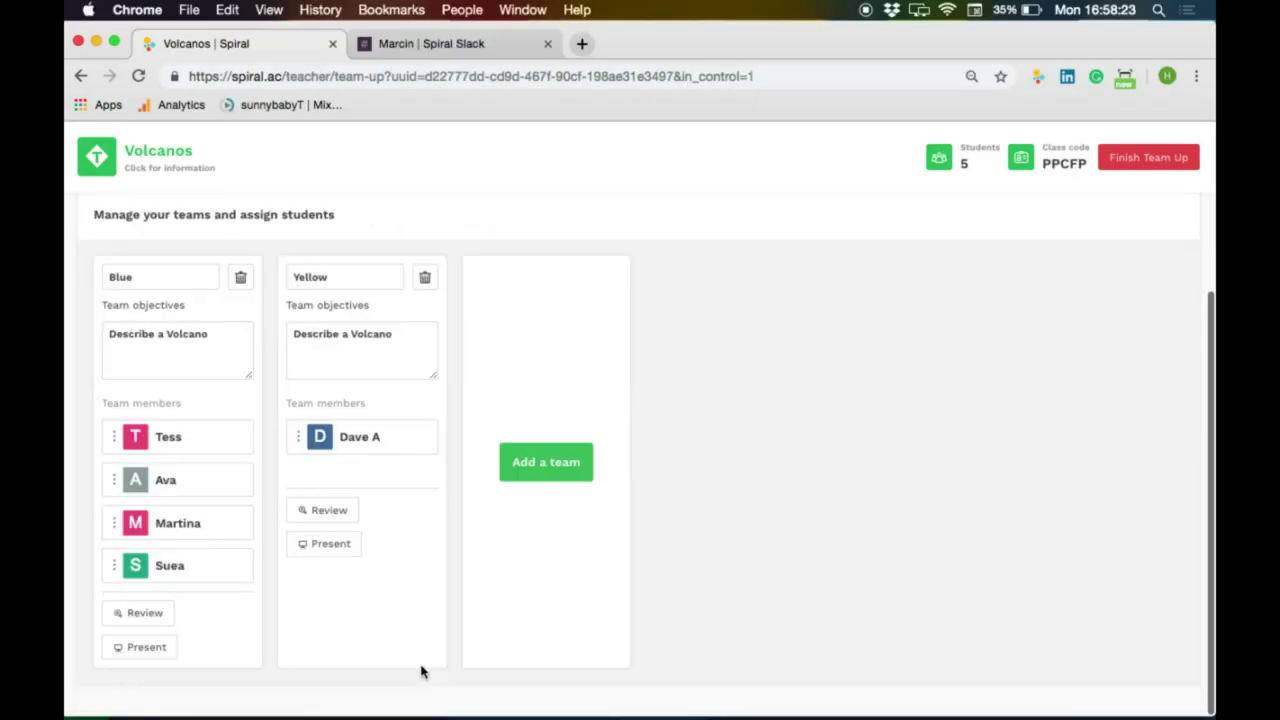
Have the Blue team start presenting and confirm it
{"action": "left_click", "coordinate": [146, 648]}
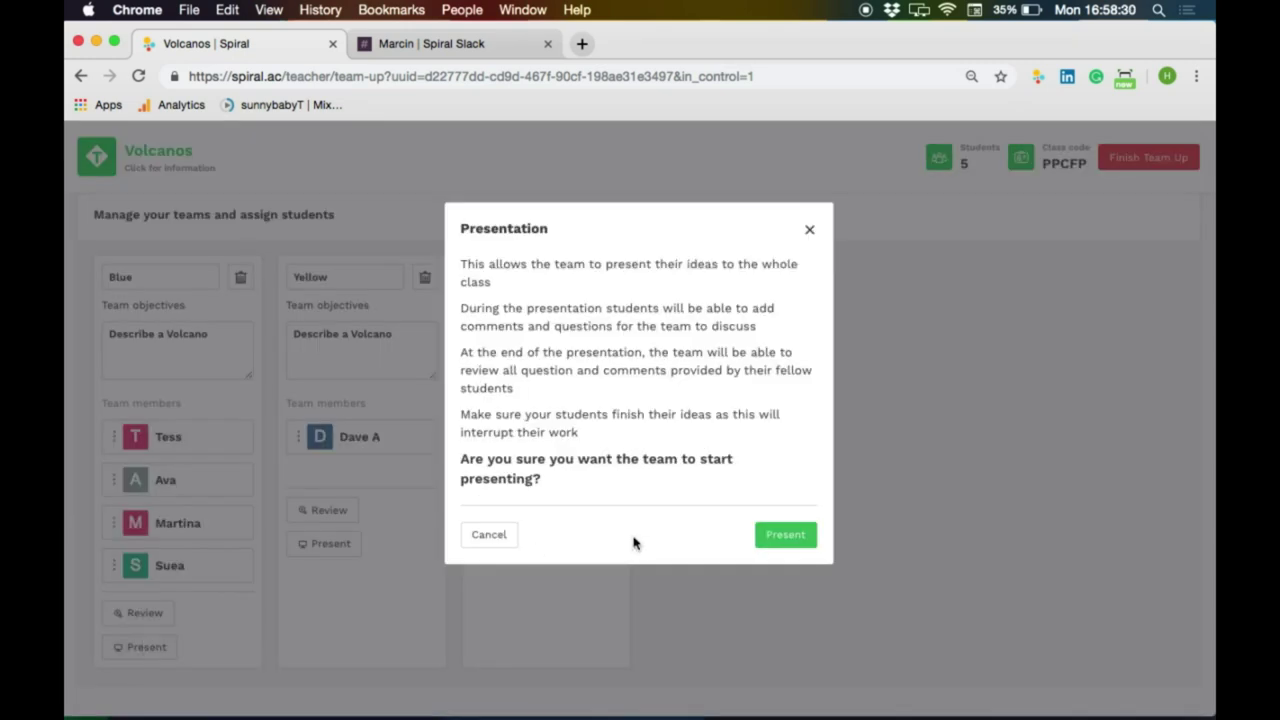
{"action": "left_click", "coordinate": [789, 535]}
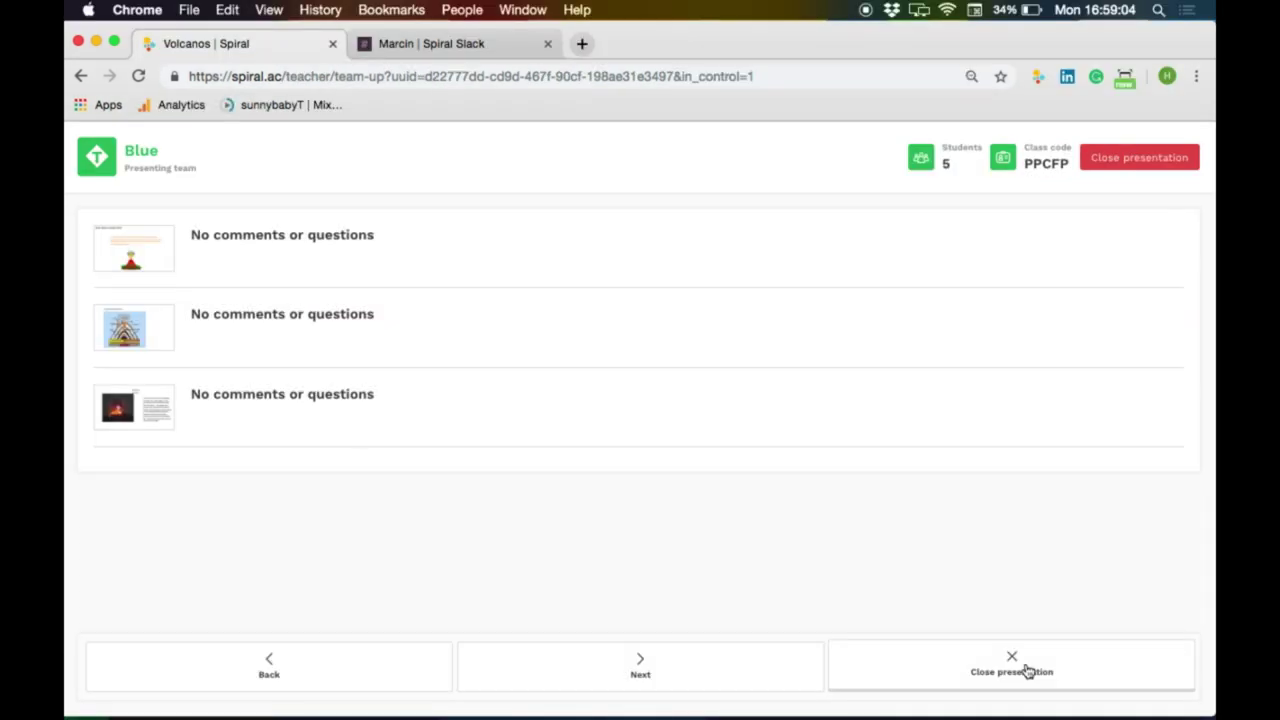
End Blue's presentation, rating it 8 out of 10, so Blue shows as presented
{"action": "left_click", "coordinate": [1028, 671]}
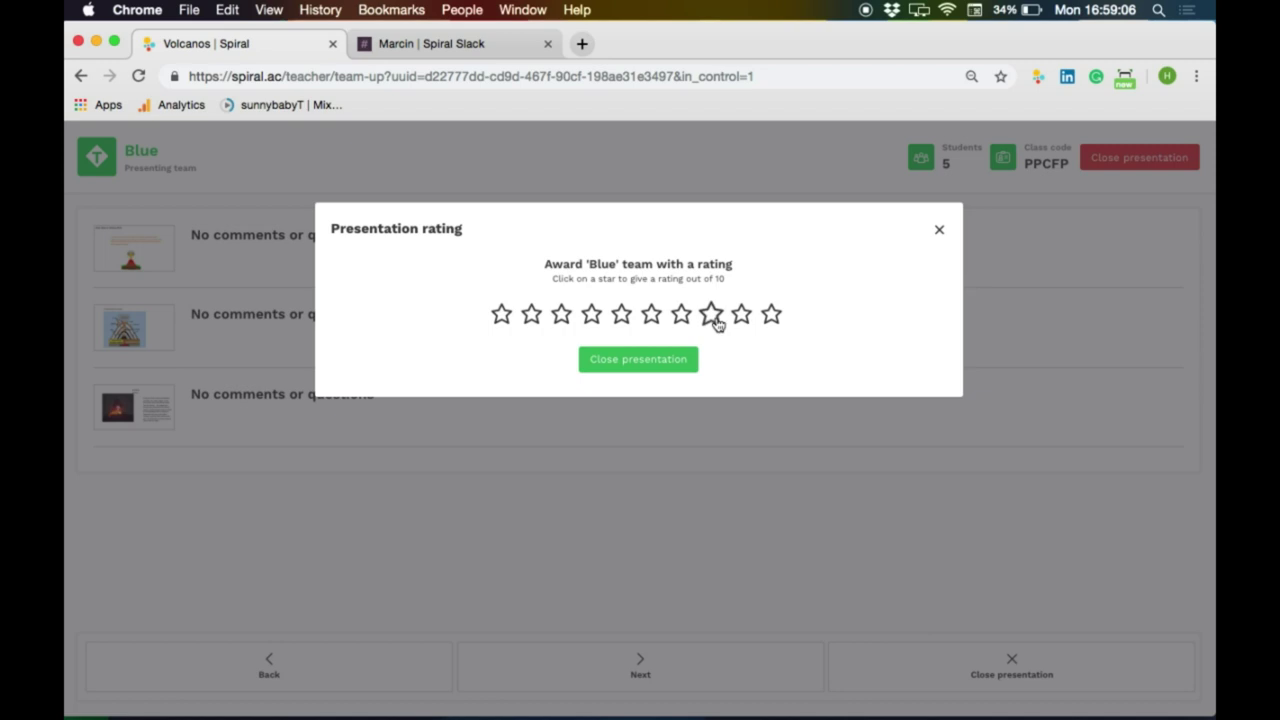
{"action": "left_click", "coordinate": [663, 360]}
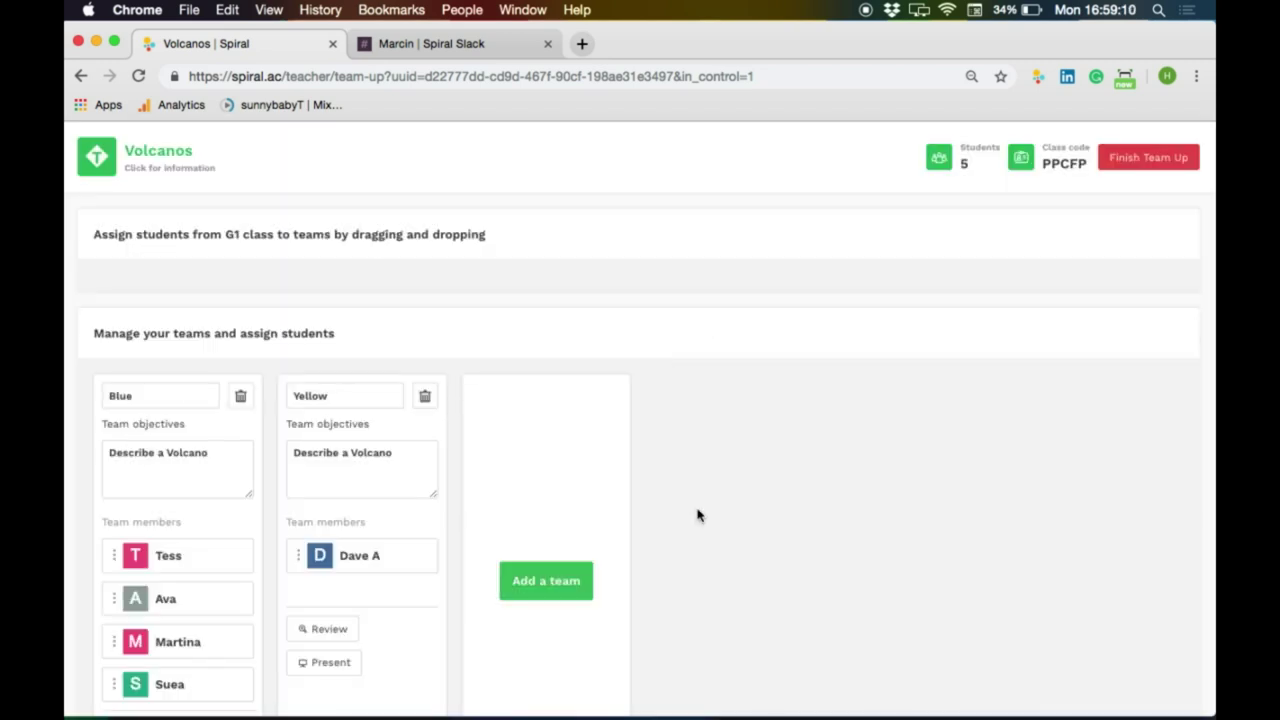
{"action": "scroll", "coordinate": [698, 515], "scroll_direction": "down", "scroll_amount": 2}
{"action": "scroll", "coordinate": [698, 515], "scroll_direction": "up", "scroll_amount": 1}
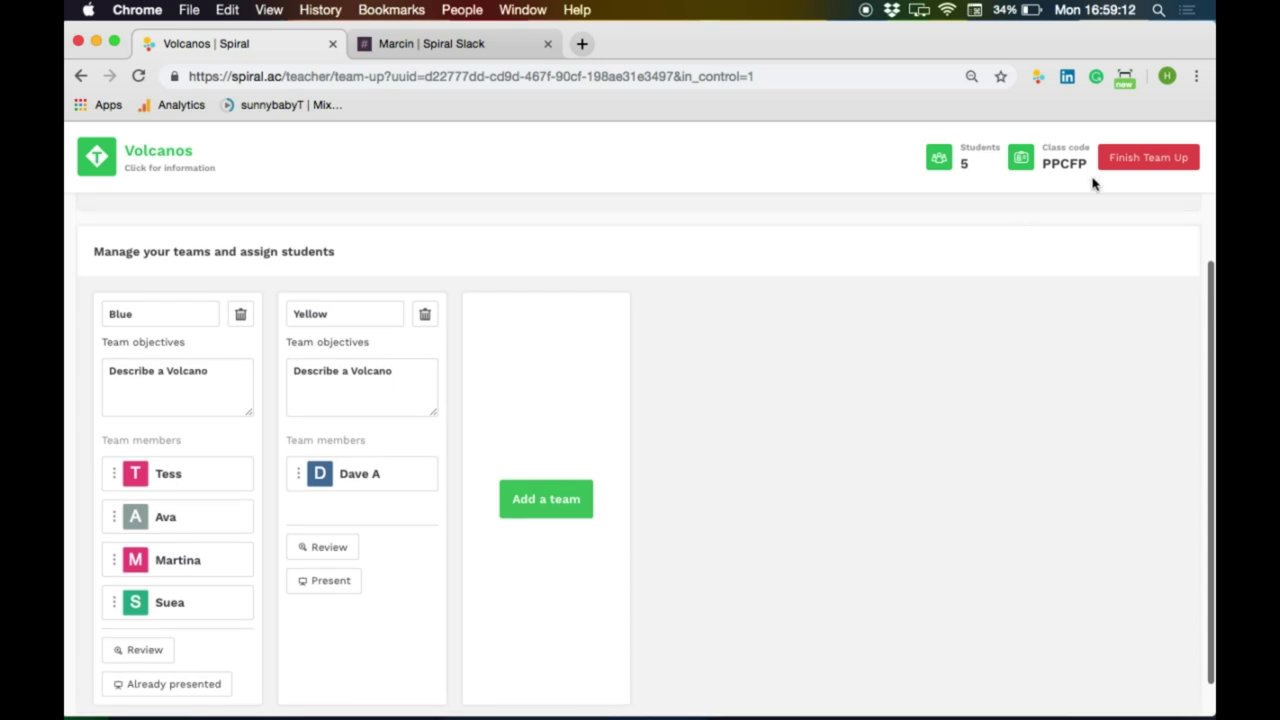
End the Volcanos Team Up for all students, auto-submitting their work
{"action": "left_click", "coordinate": [1145, 160]}
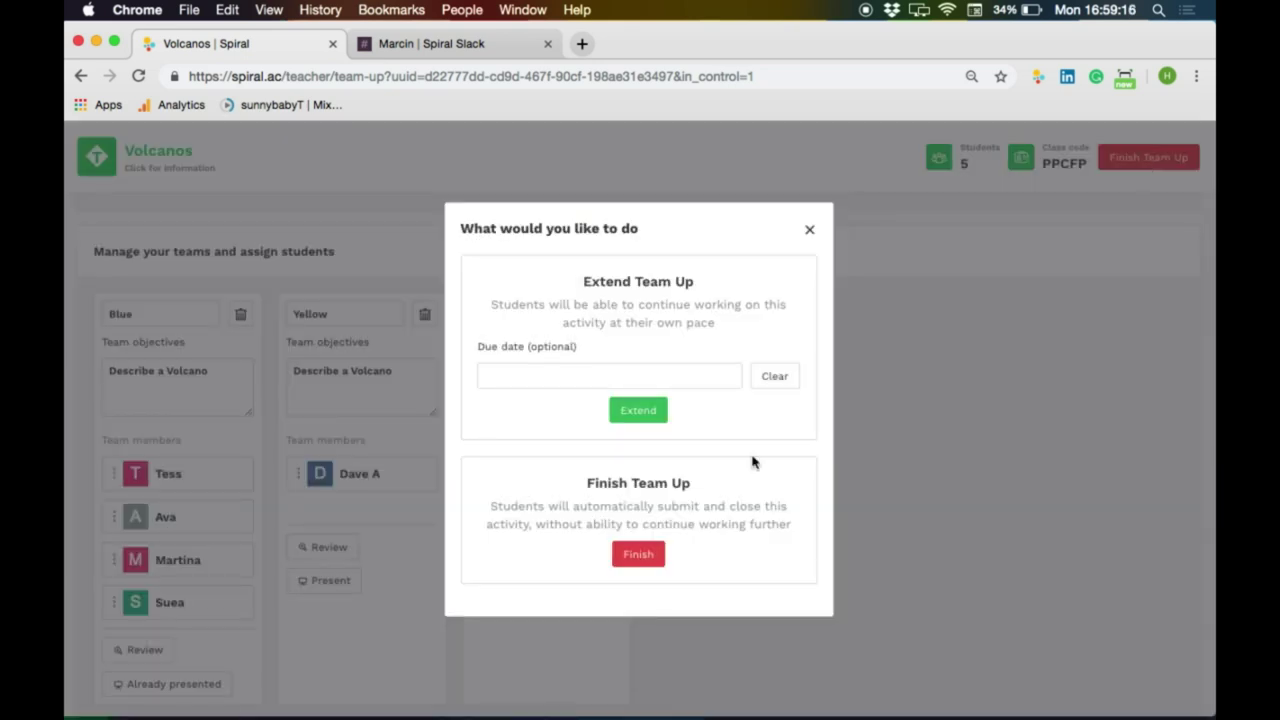
{"action": "left_click", "coordinate": [645, 565]}
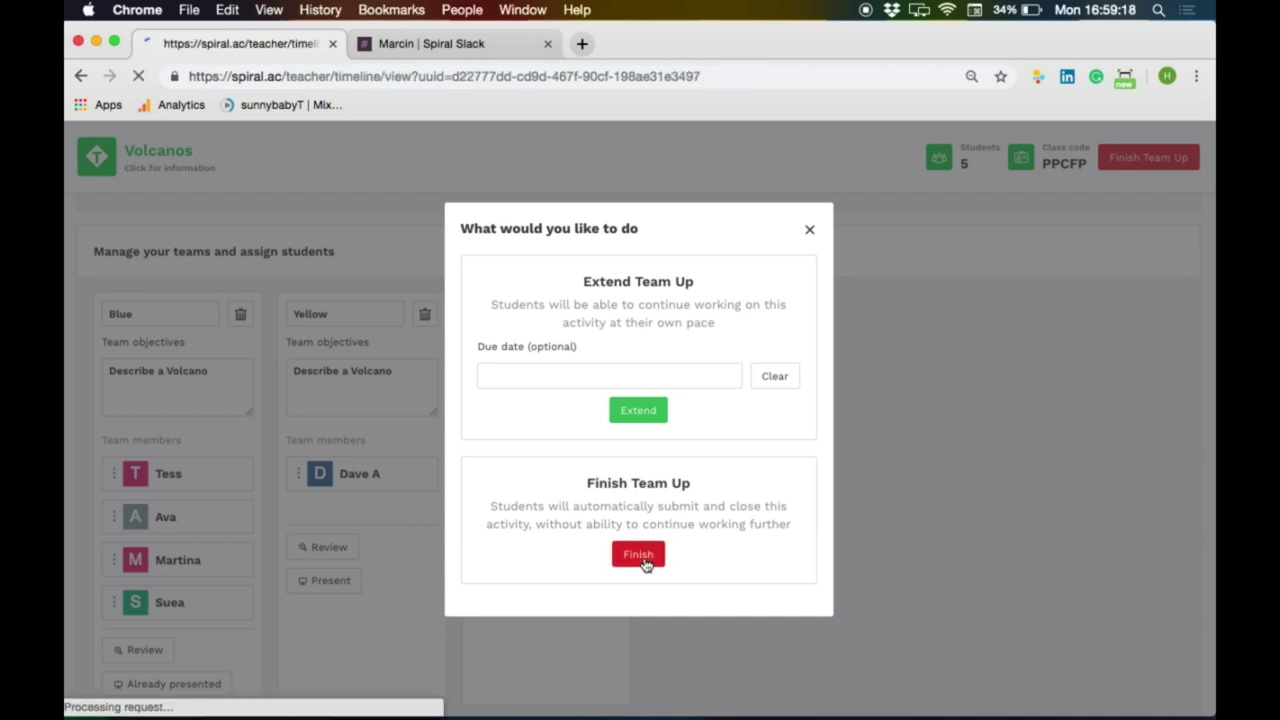